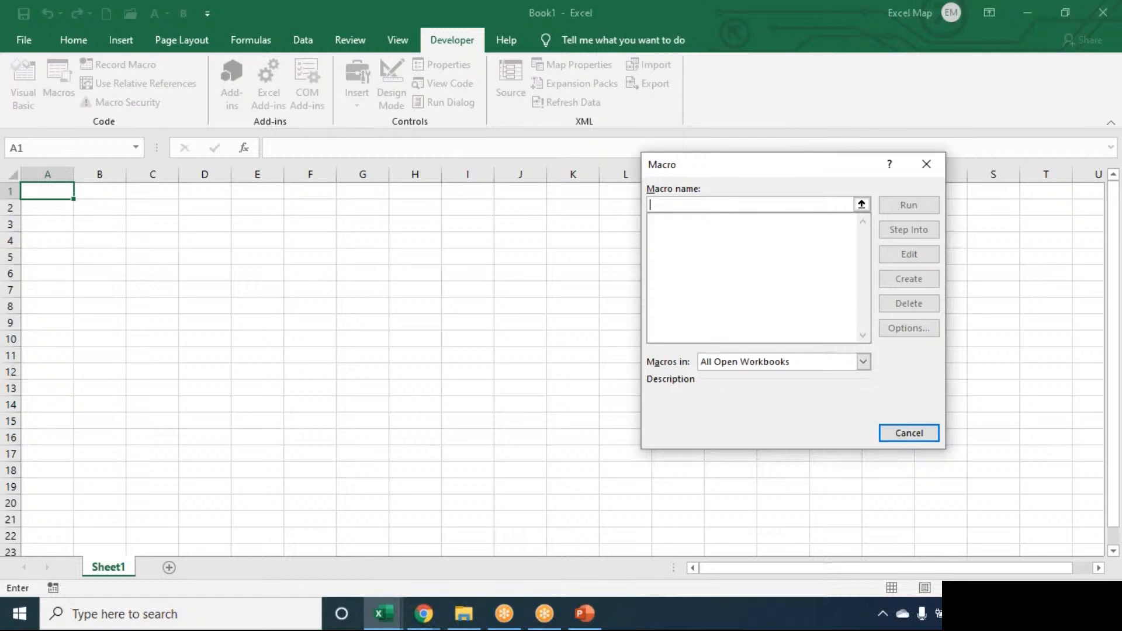
- Open the list of macros in all open workbooks, move the dialog aside, and close it
{"action": "key", "text": "Escape"}
{"action": "left_click", "coordinate": [66, 79]}
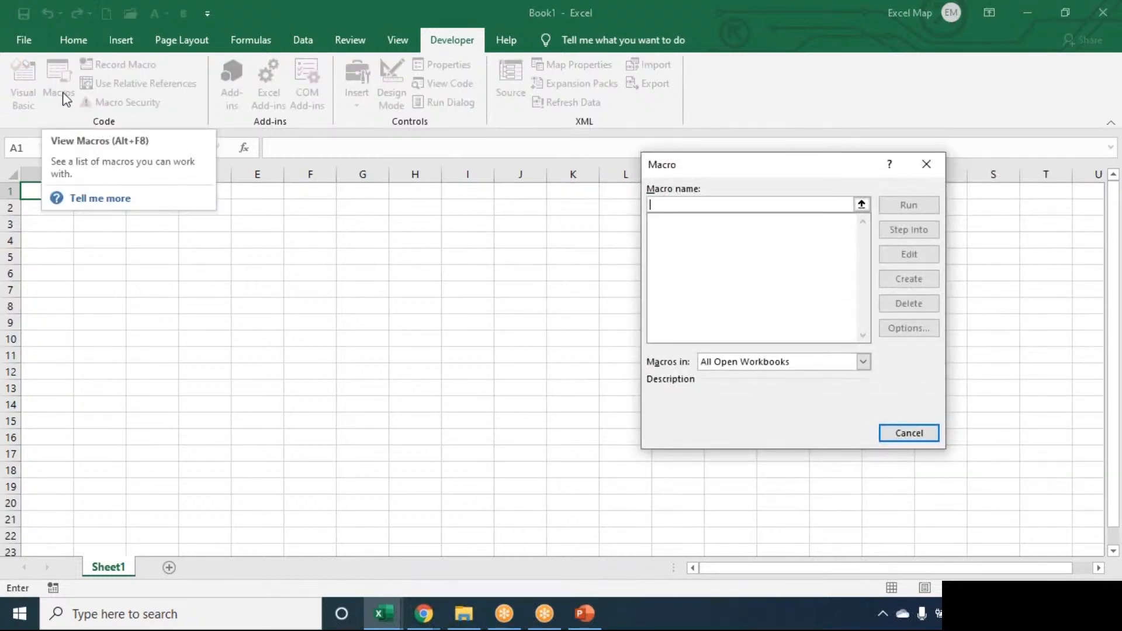
{"action": "left_click_drag", "start_coordinate": [811, 170], "coordinate": [637, 183]}
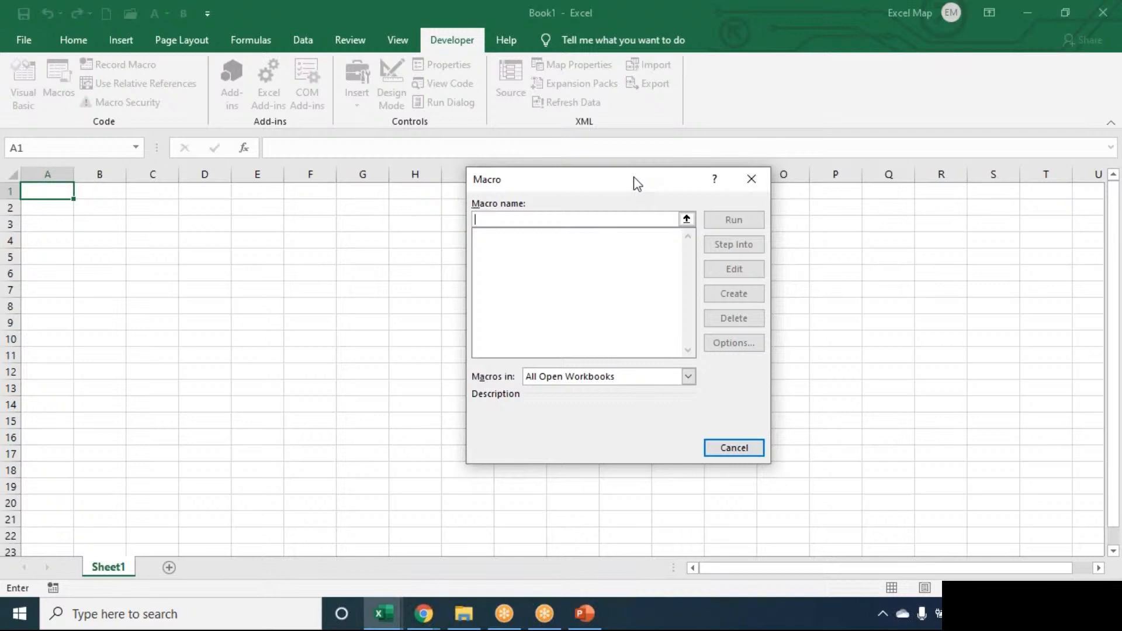
{"action": "left_click", "coordinate": [751, 179]}
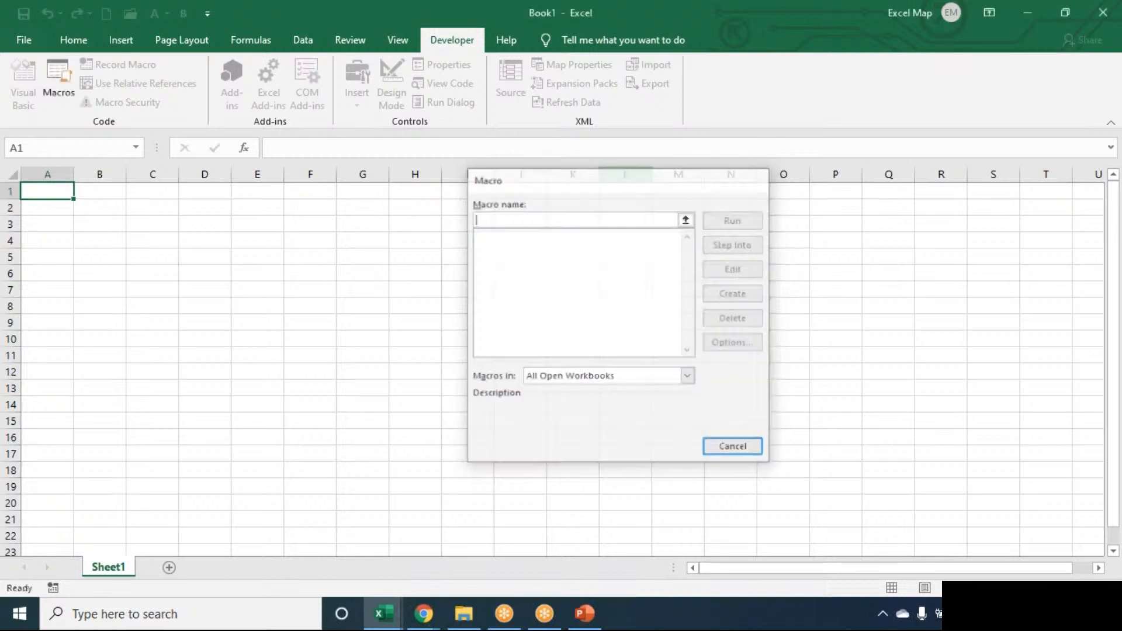
- Switch to PowerPoint to read the Record Macro slide with the macro naming rules, and return to the Excel workbook
{"action": "left_click", "coordinate": [587, 615]}
{"action": "key", "text": "Page_Down"}
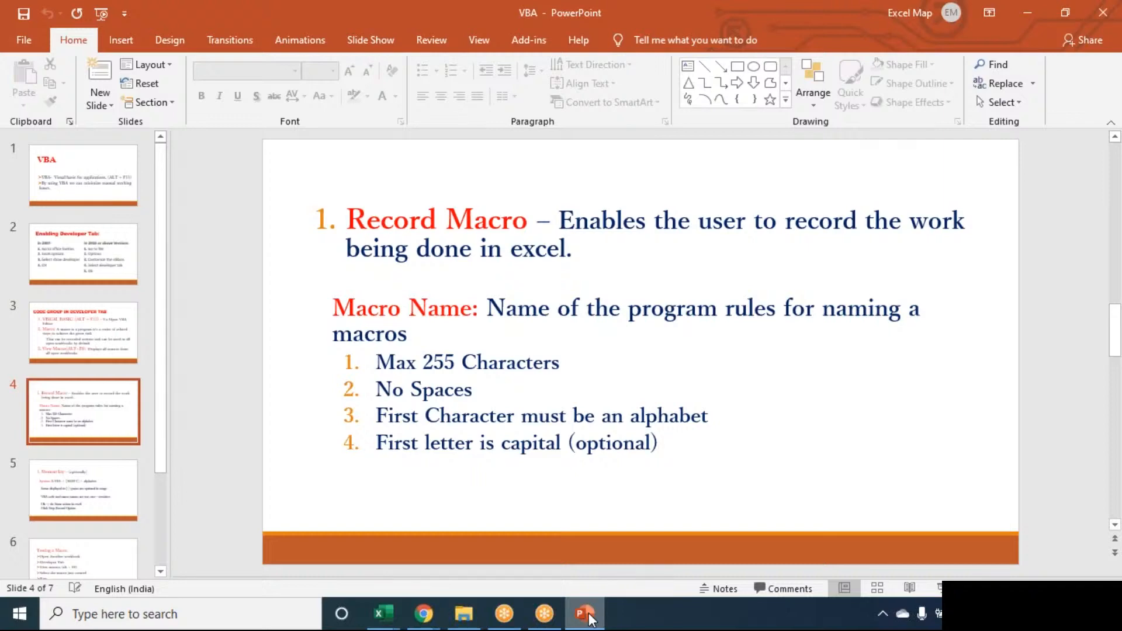
{"action": "left_click", "coordinate": [588, 615]}
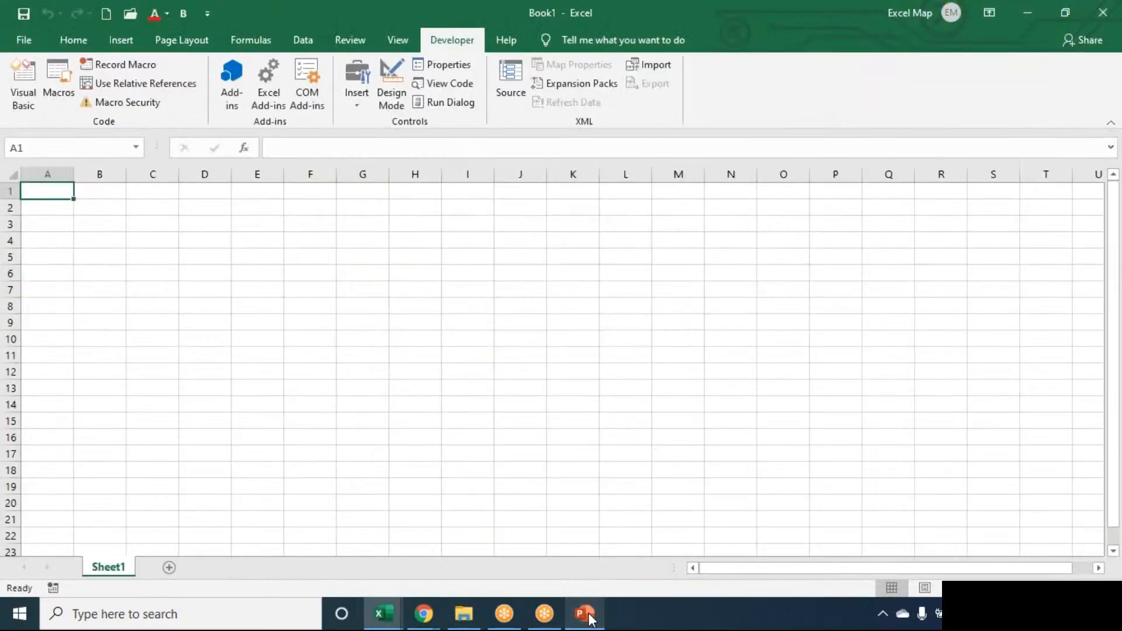
- Set up a new macro recording from cell D3, named Sample with the shortcut Ctrl+Shift+P
{"action": "left_click", "coordinate": [248, 190]}
{"action": "left_click", "coordinate": [224, 226]}
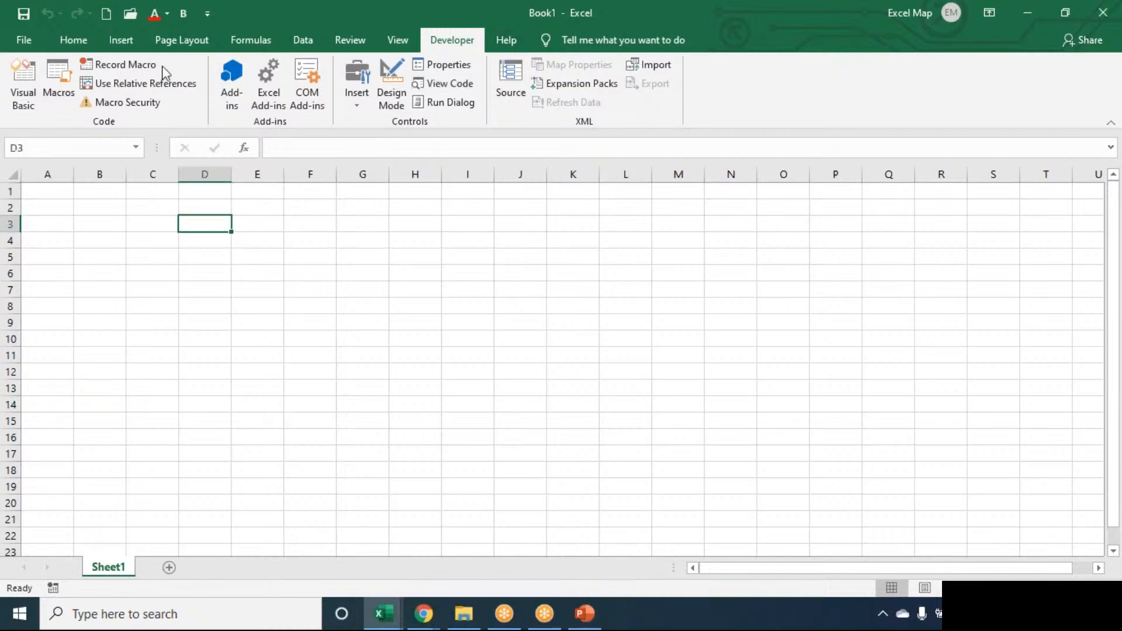
{"action": "left_click", "coordinate": [93, 65]}
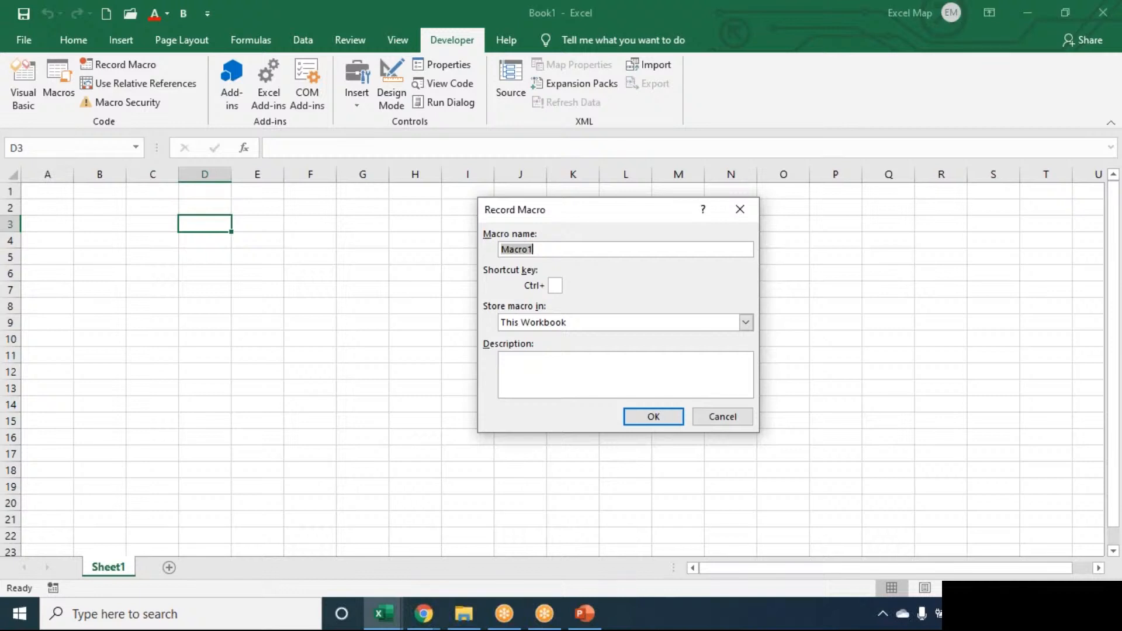
{"action": "type", "text": "Sample"}
{"action": "type", "text": "lS"}
{"action": "key", "text": "BackSpace"}
{"action": "type", "text": "P"}
- Switch to PowerPoint to read the slide on macro shortcut key syntax, and return to the recording setup in Excel
{"action": "left_click", "coordinate": [584, 613]}
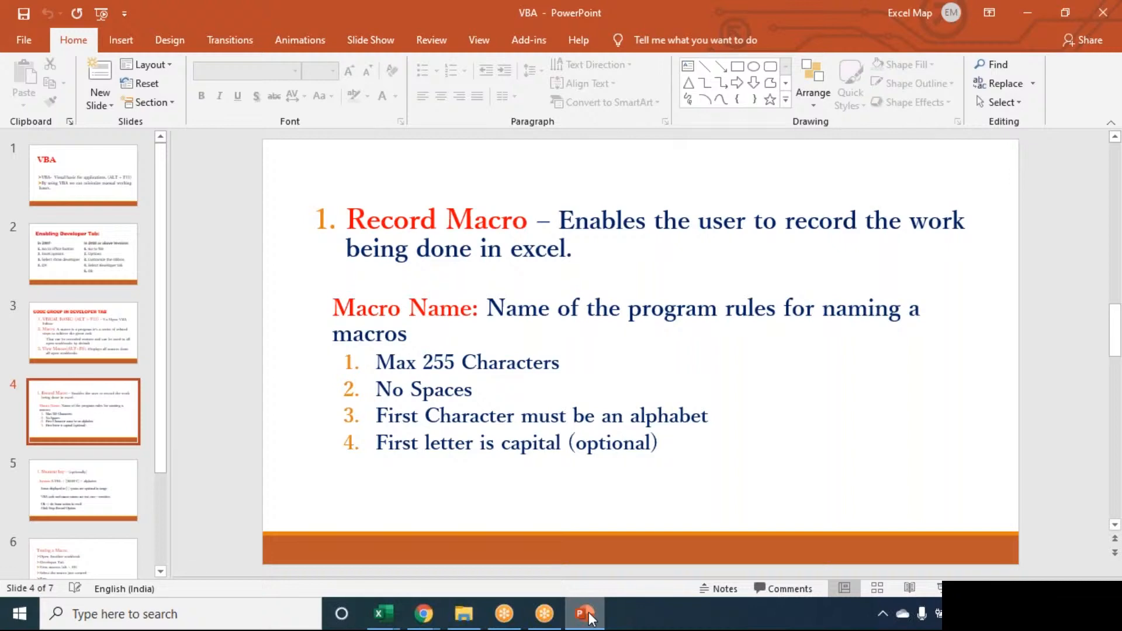
{"action": "key", "text": "Down"}
{"action": "left_click", "coordinate": [588, 617]}
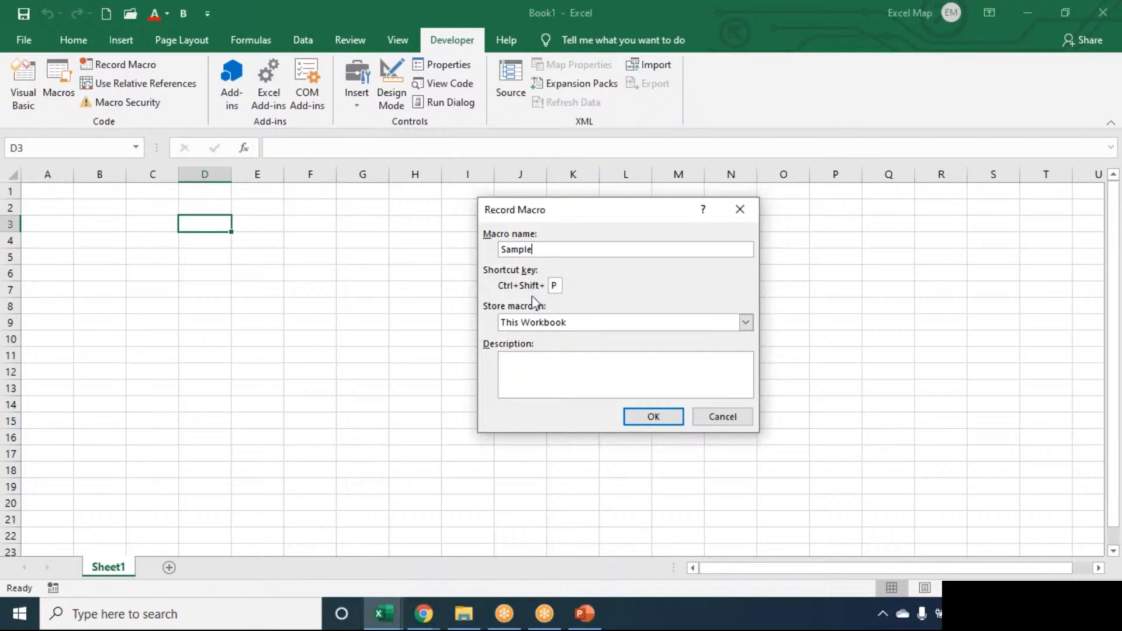
{"action": "left_click", "coordinate": [596, 615]}
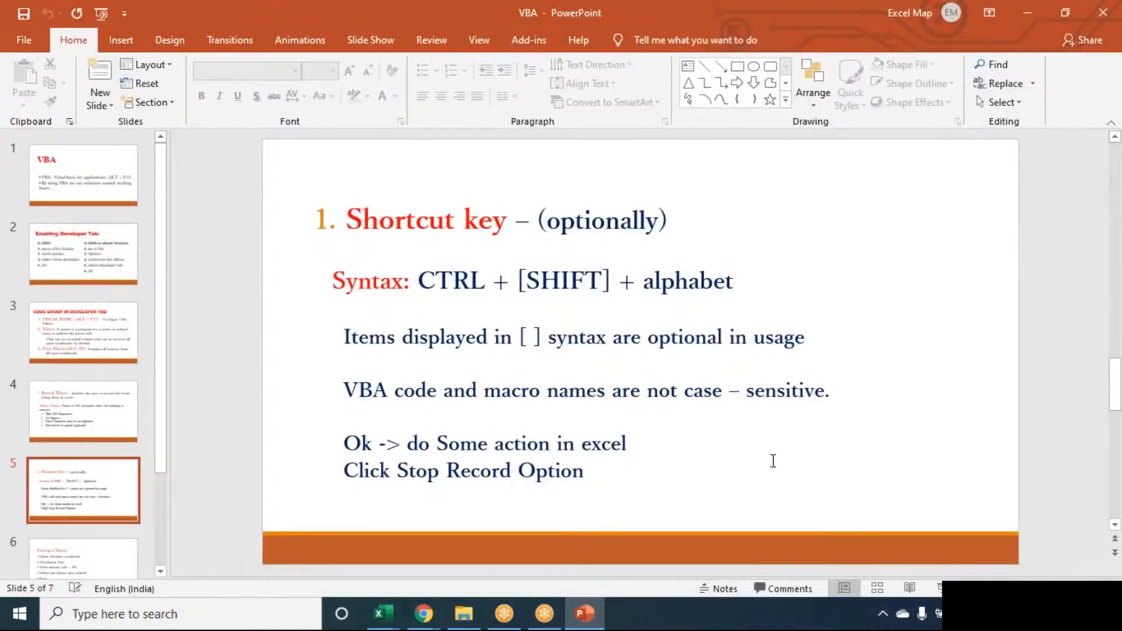
{"action": "left_click", "coordinate": [582, 614]}
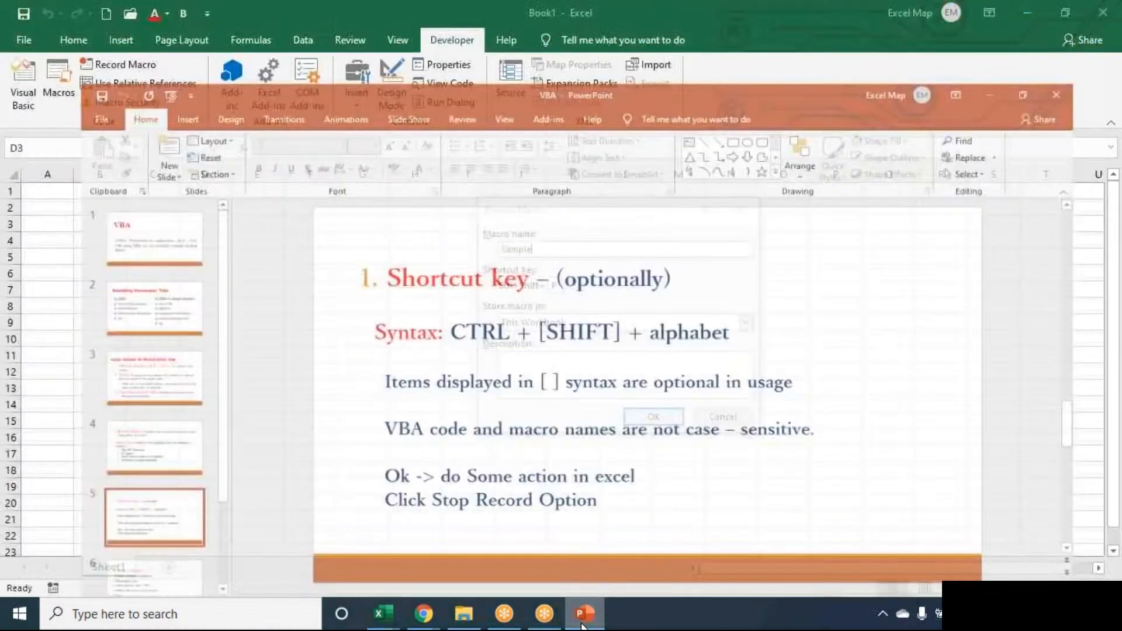
- Start recording the Sample macro in This Workbook with a blank description, and move to cell D4
{"action": "left_click", "coordinate": [579, 368]}
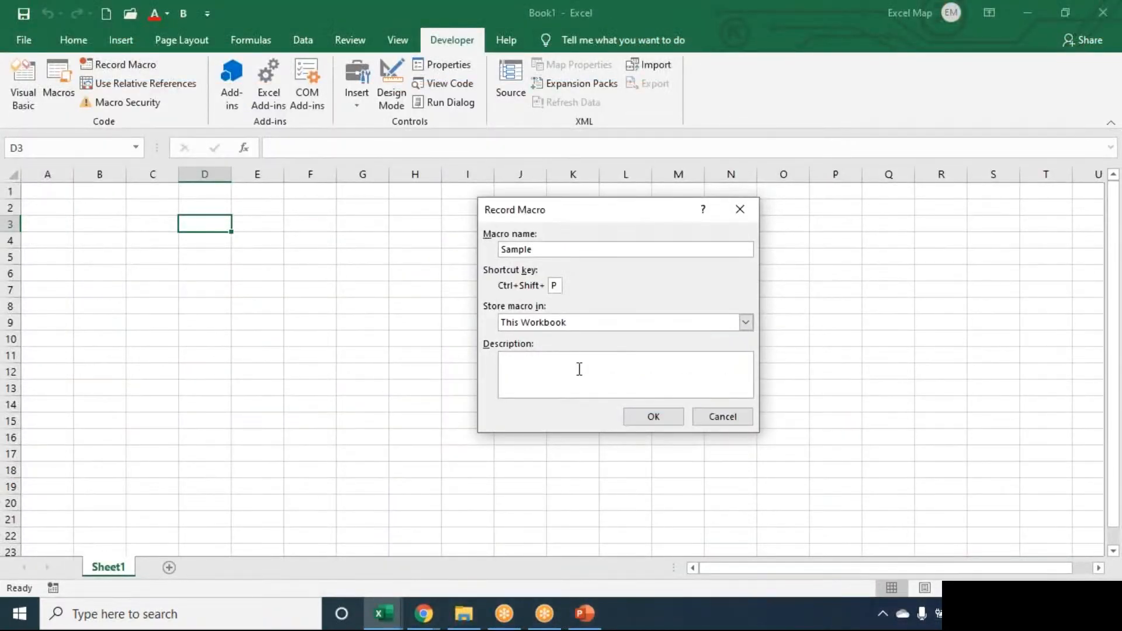
{"action": "left_click", "coordinate": [656, 418]}
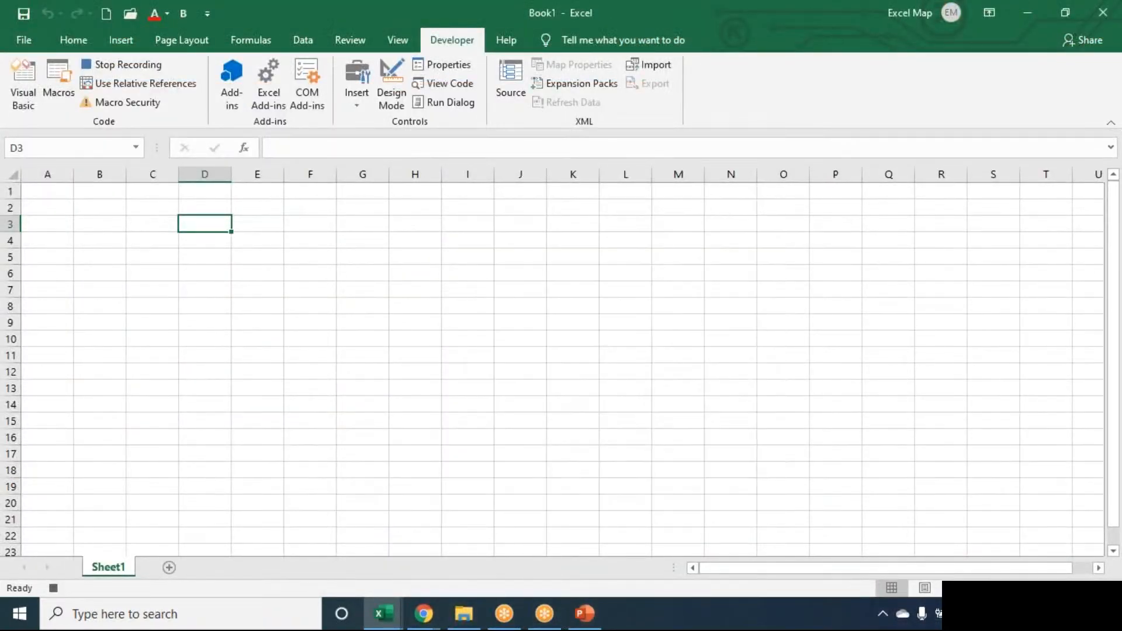
{"action": "left_click", "coordinate": [257, 223]}
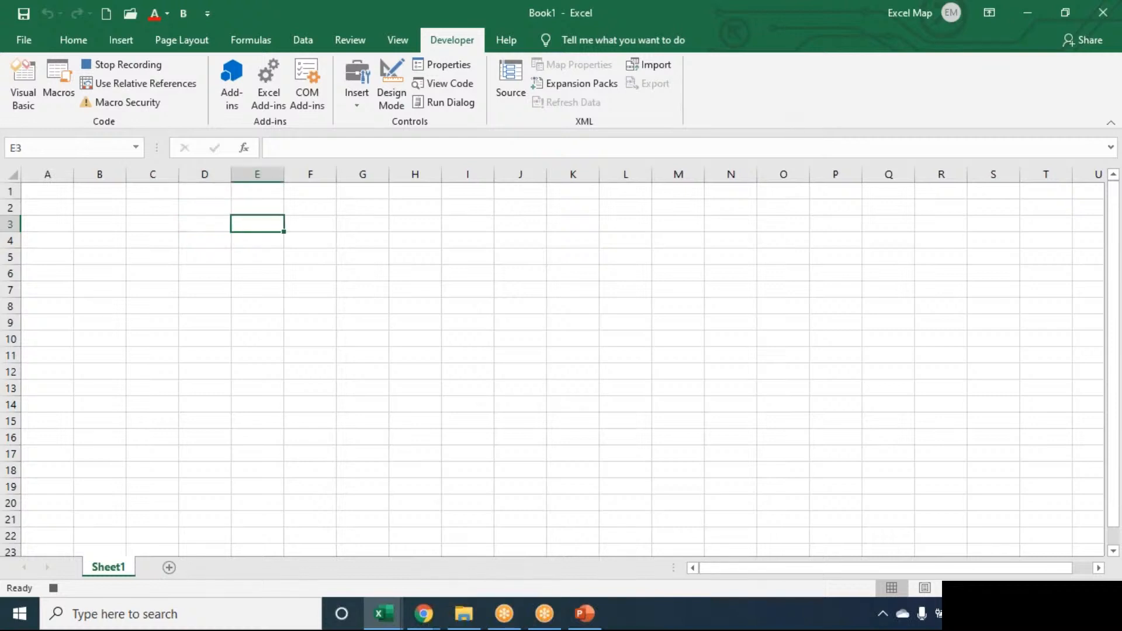
{"action": "key", "text": "Left"}
{"action": "key", "text": "Down"}
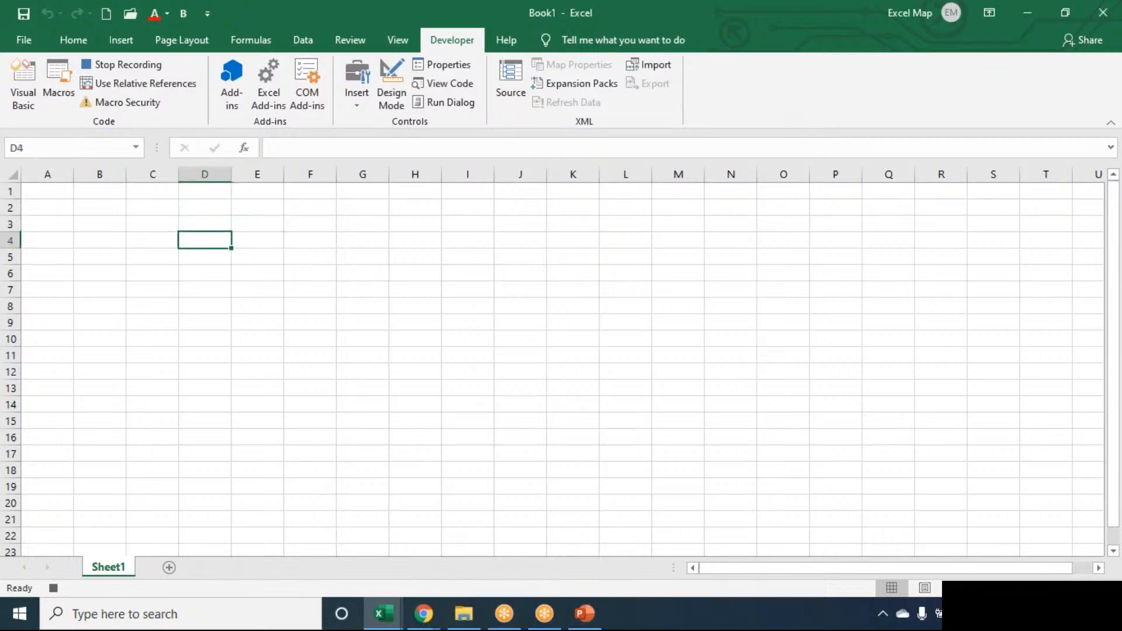
- Enter HASDFA, UWRT, VBASDF, NRTYERT, OETYERT and GGAWSRTF in cells D4 to D9
{"action": "type", "text": "HASDFA"}
{"action": "key", "text": "Return"}
{"action": "type", "text": "UWRT"}
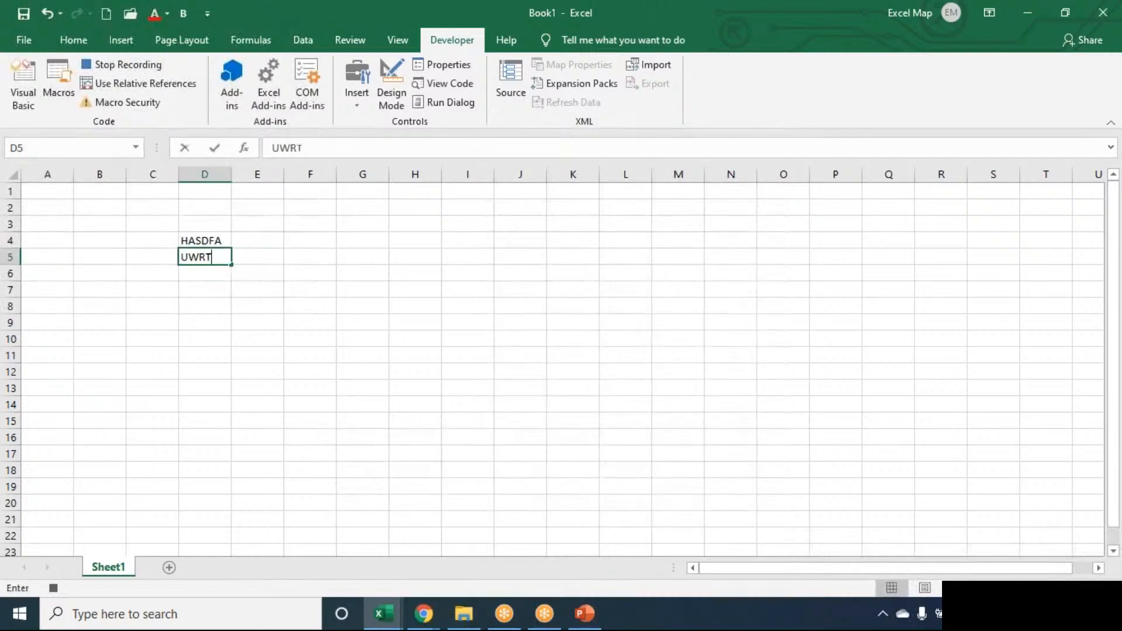
{"action": "key", "text": "Return"}
{"action": "type", "text": "VBASDF"}
{"action": "key", "text": "Return"}
{"action": "type", "text": "NRTYERT"}
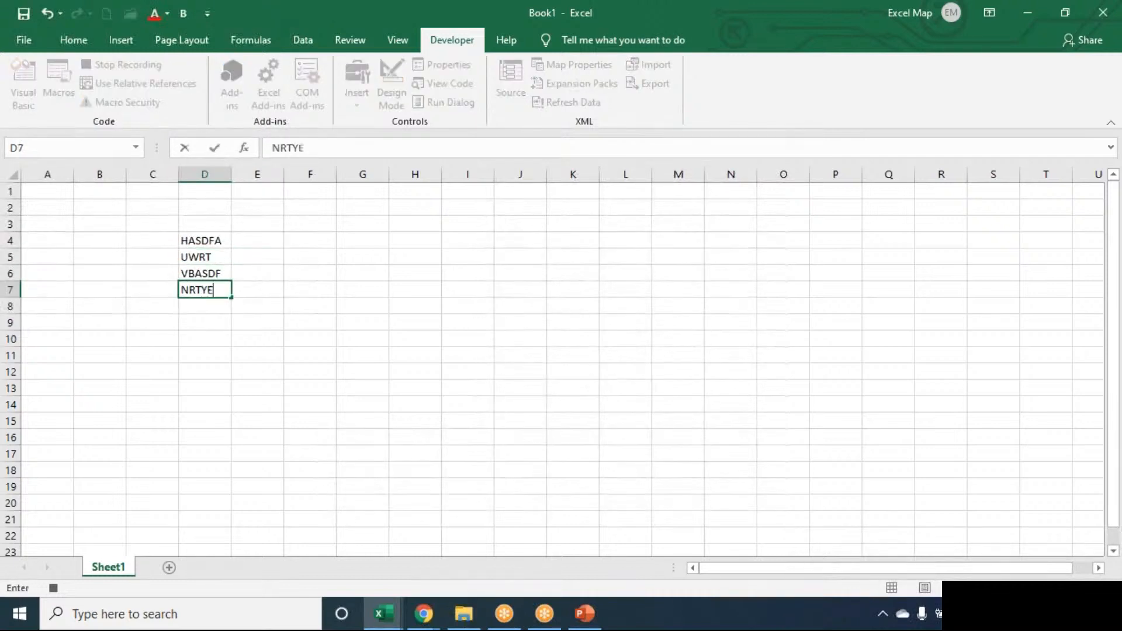
{"action": "key", "text": "Return"}
{"action": "type", "text": "OETYERT"}
{"action": "key", "text": "Return"}
{"action": "type", "text": "GGAWSRTF"}
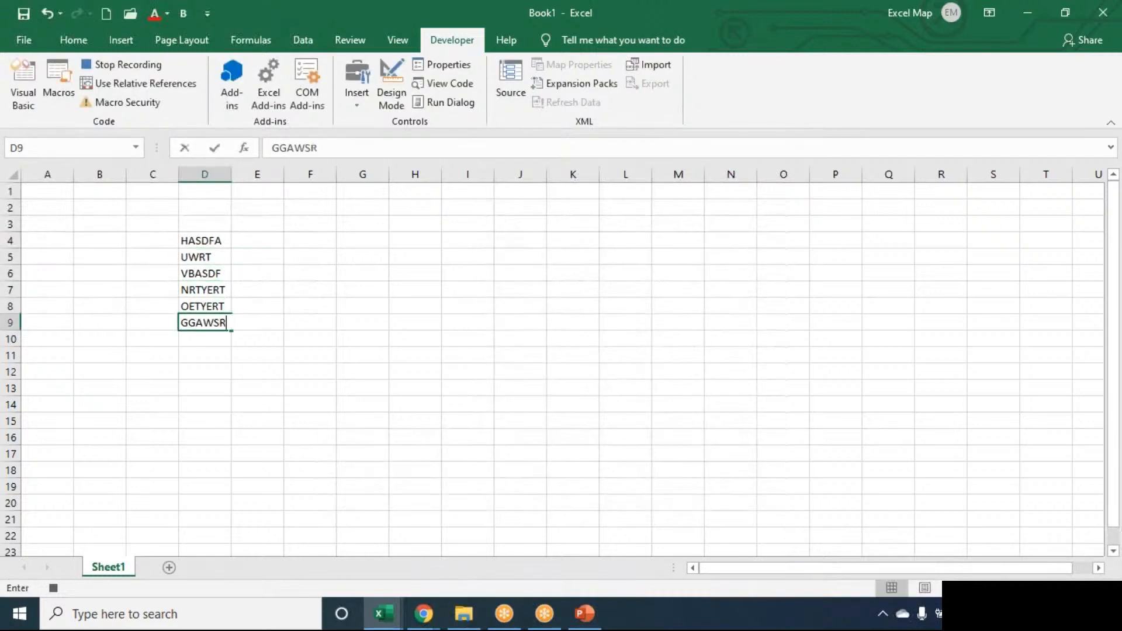
{"action": "key", "text": "Return"}
- Format D4:D9 as bold, size 12, red text, and autofit the width of column D
{"action": "key", "text": "Up"}
{"action": "key", "text": "ctrl+shift+Up"}
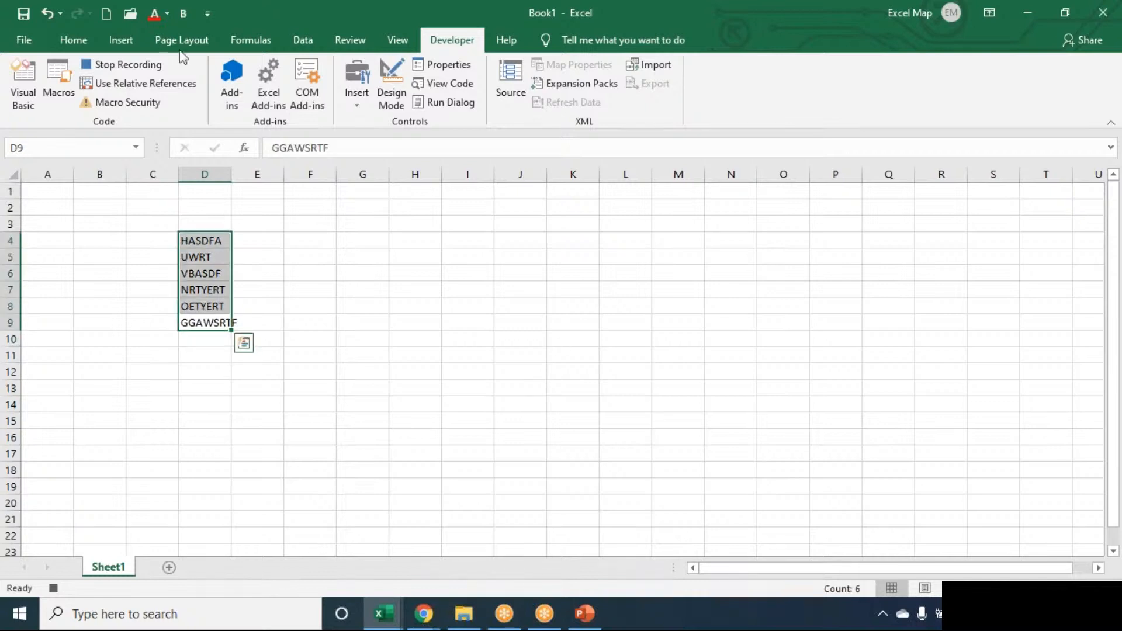
{"action": "left_click", "coordinate": [73, 40]}
{"action": "key", "text": "ctrl+b"}
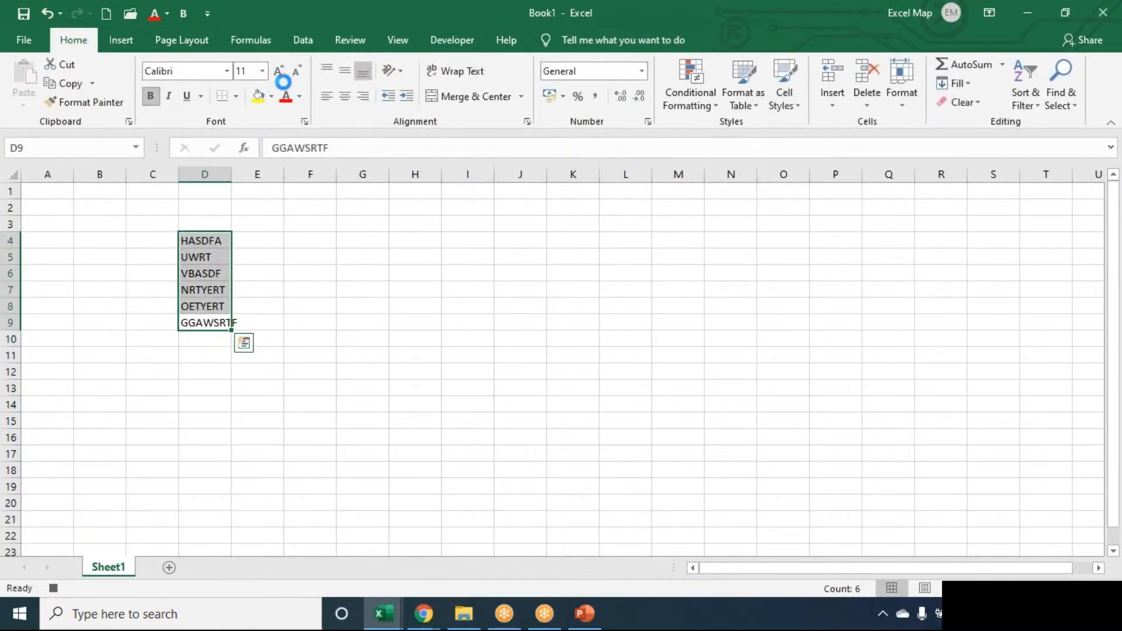
{"action": "left_click", "coordinate": [286, 99]}
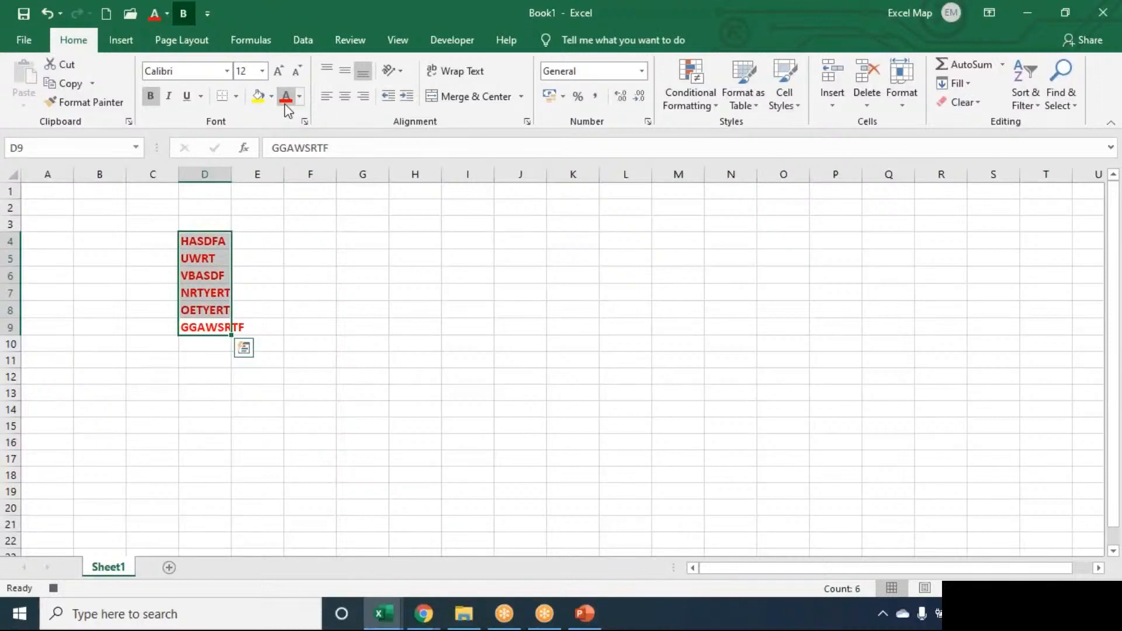
{"action": "double_click", "coordinate": [232, 174]}
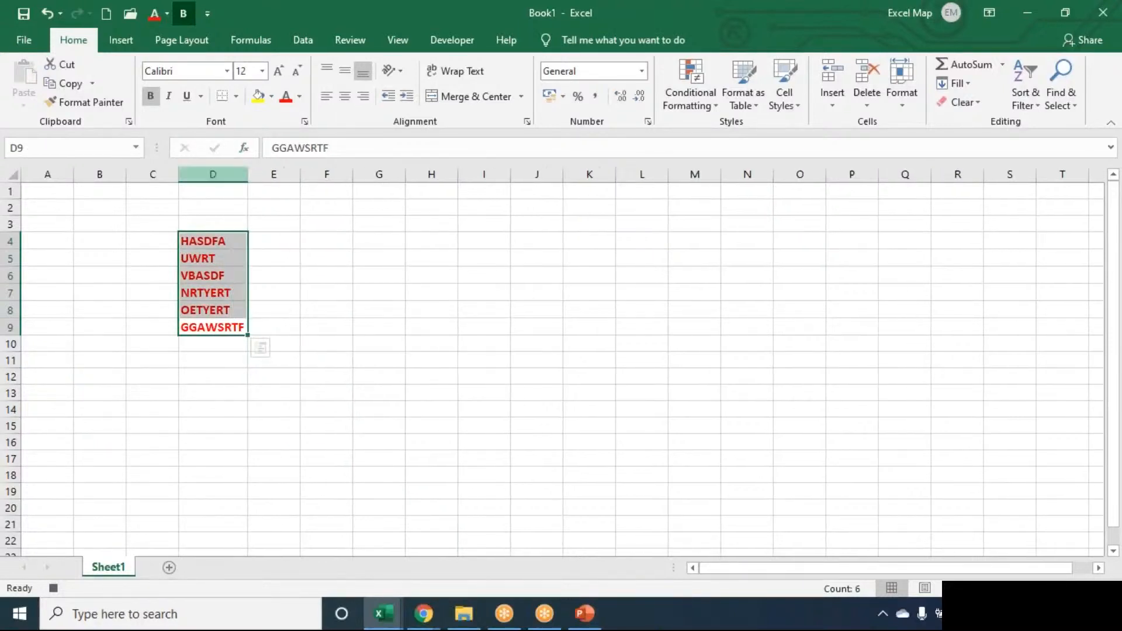
- Select cell E5 and stop recording the macro
{"action": "left_click", "coordinate": [260, 255]}
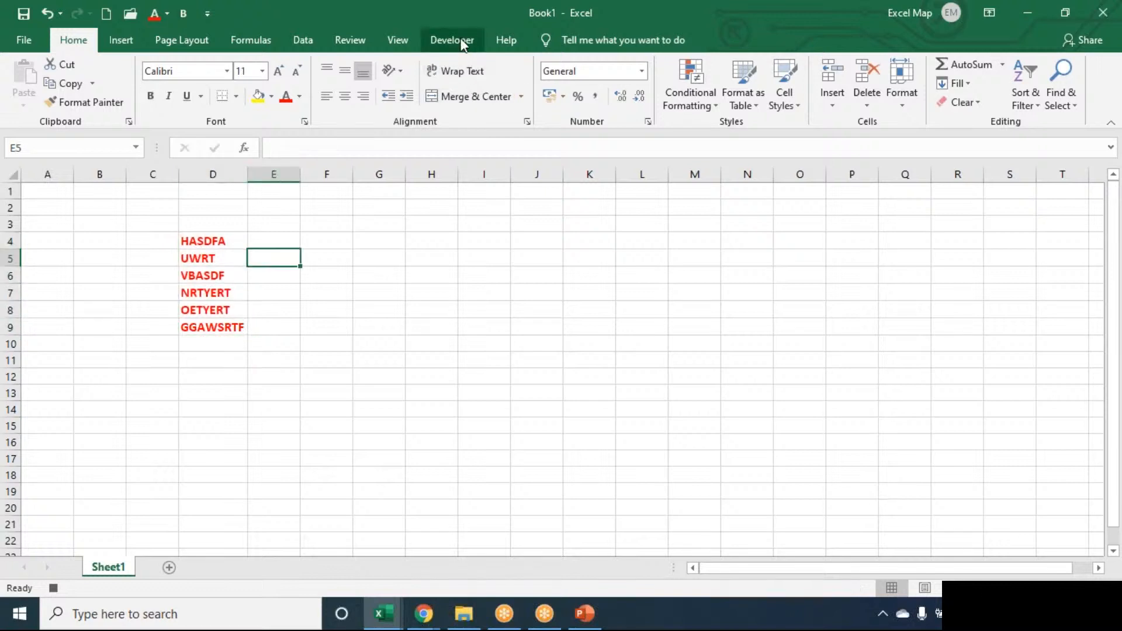
{"action": "left_click", "coordinate": [461, 41]}
{"action": "left_click", "coordinate": [120, 65]}
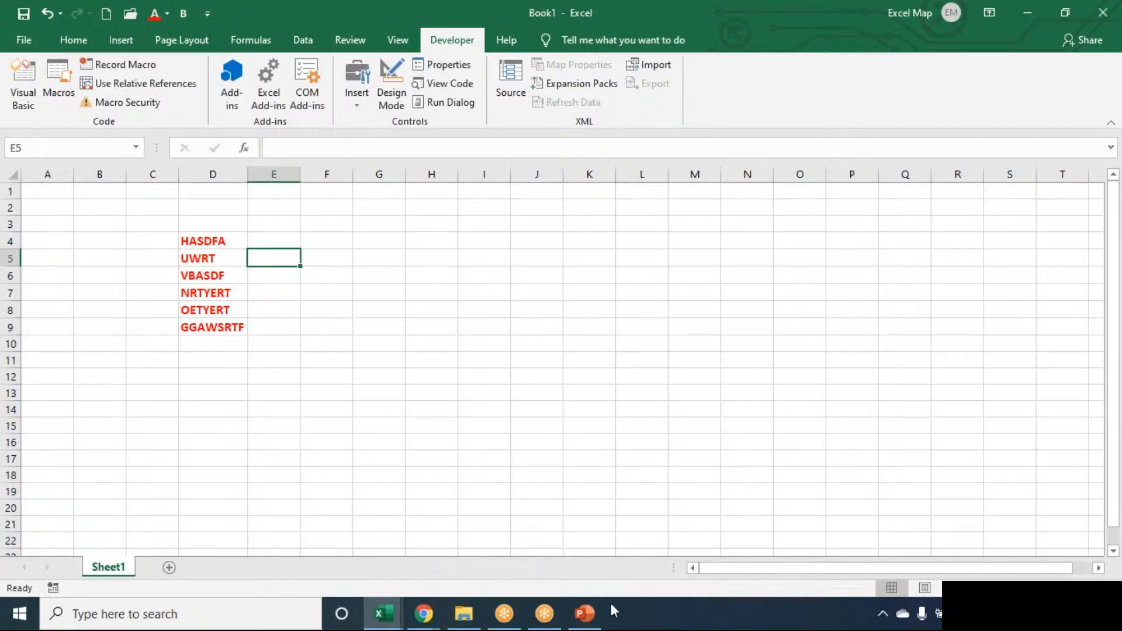
- Check the Testing a Macro slide in PowerPoint, and run the Sample macro on a new worksheet in Excel
{"action": "left_click", "coordinate": [581, 614]}
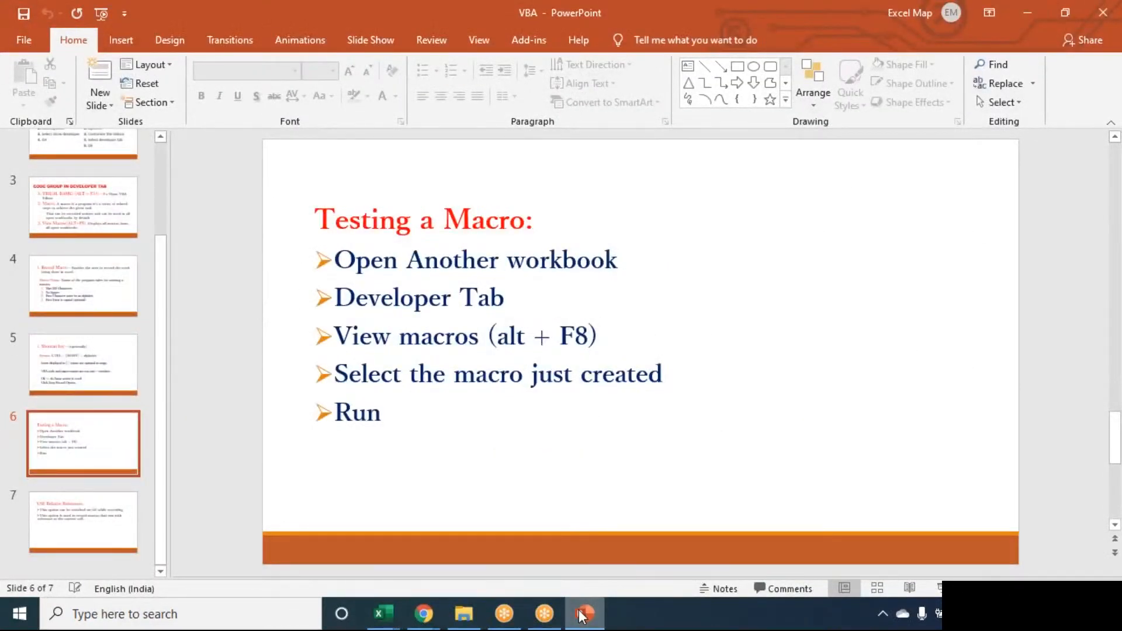
{"action": "left_click", "coordinate": [582, 614]}
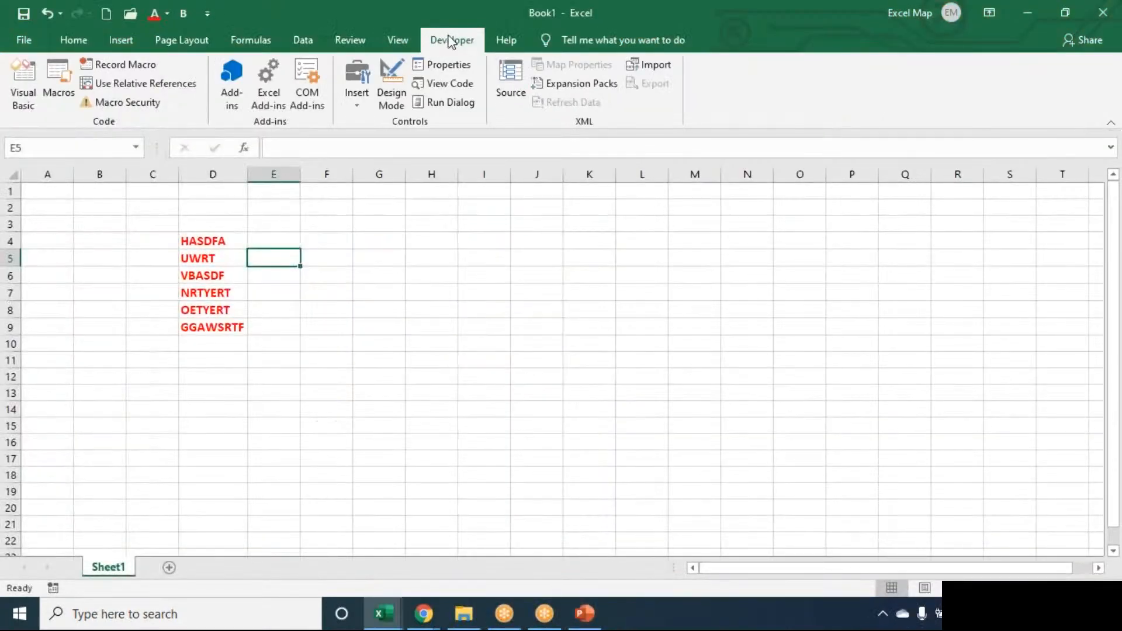
{"action": "left_click", "coordinate": [170, 568]}
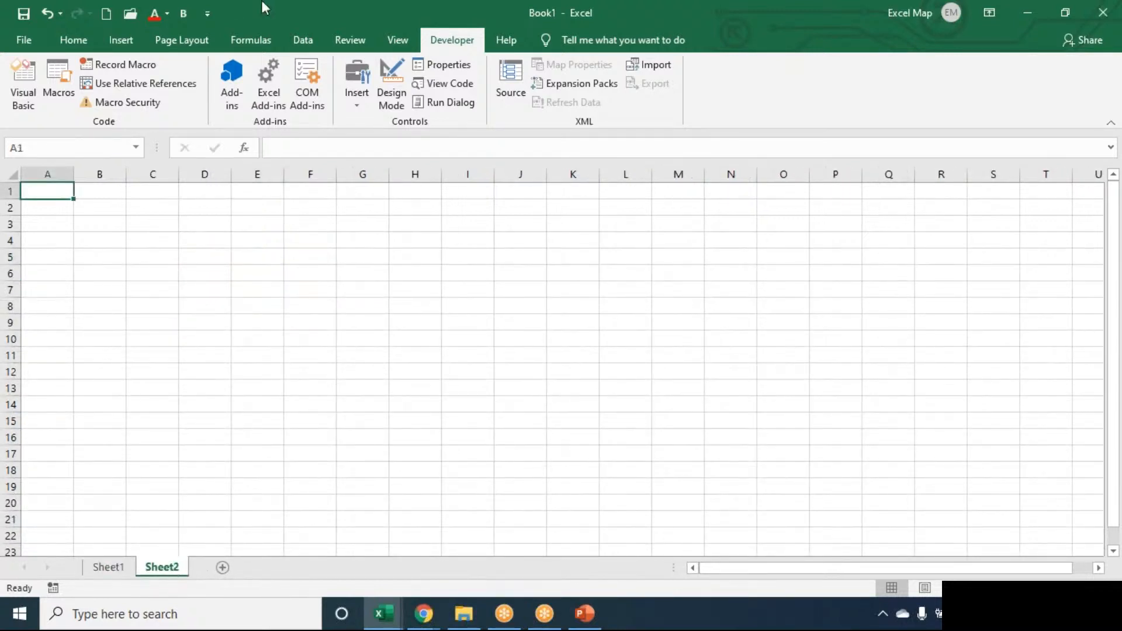
{"action": "left_click", "coordinate": [57, 80]}
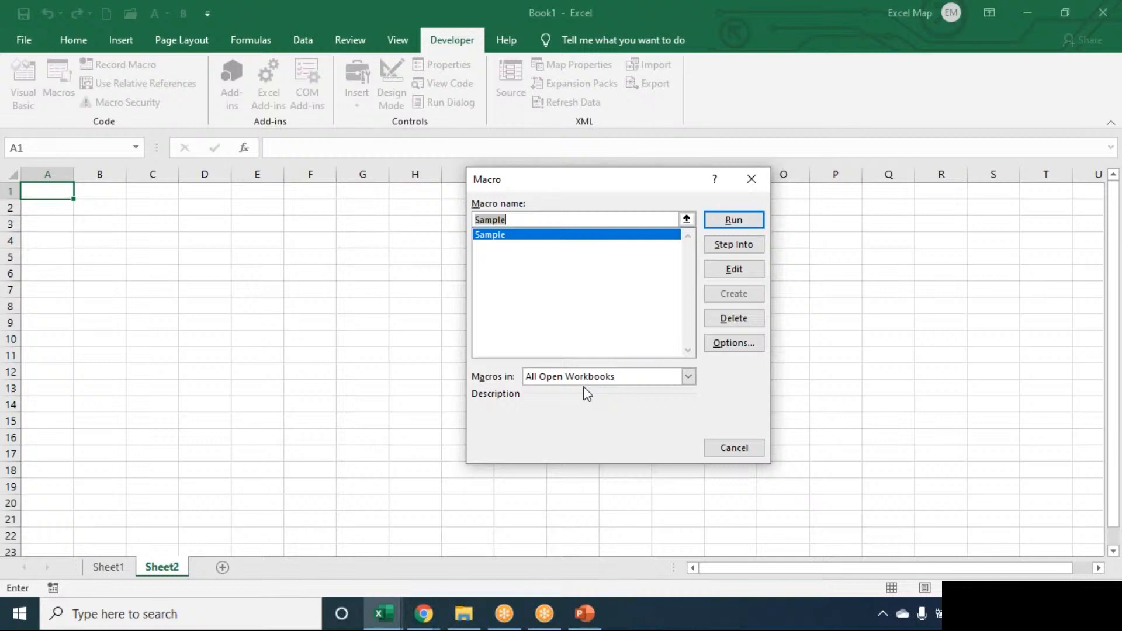
{"action": "left_click", "coordinate": [754, 220]}
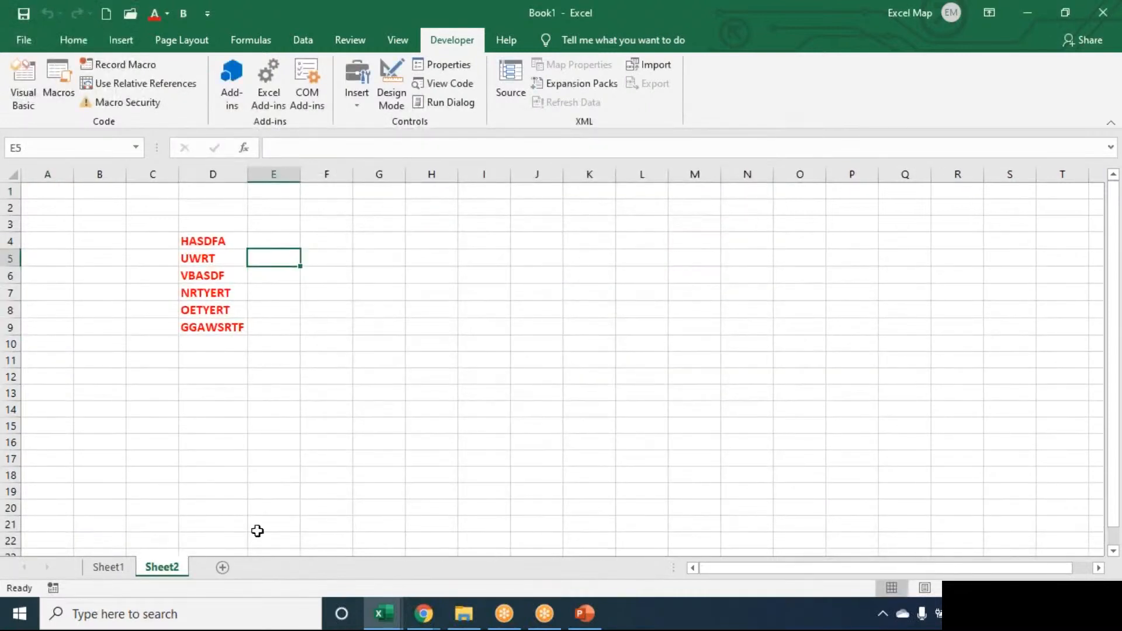
- Add a third worksheet and open the Sample macro's code for editing
{"action": "left_click", "coordinate": [222, 568]}
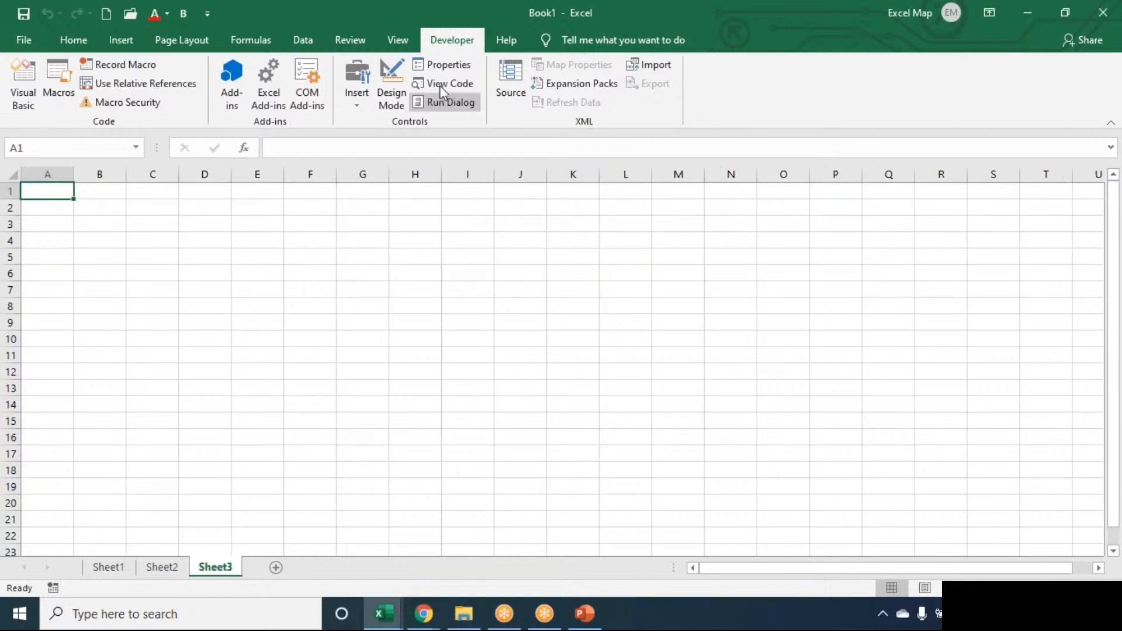
{"action": "left_click", "coordinate": [69, 89]}
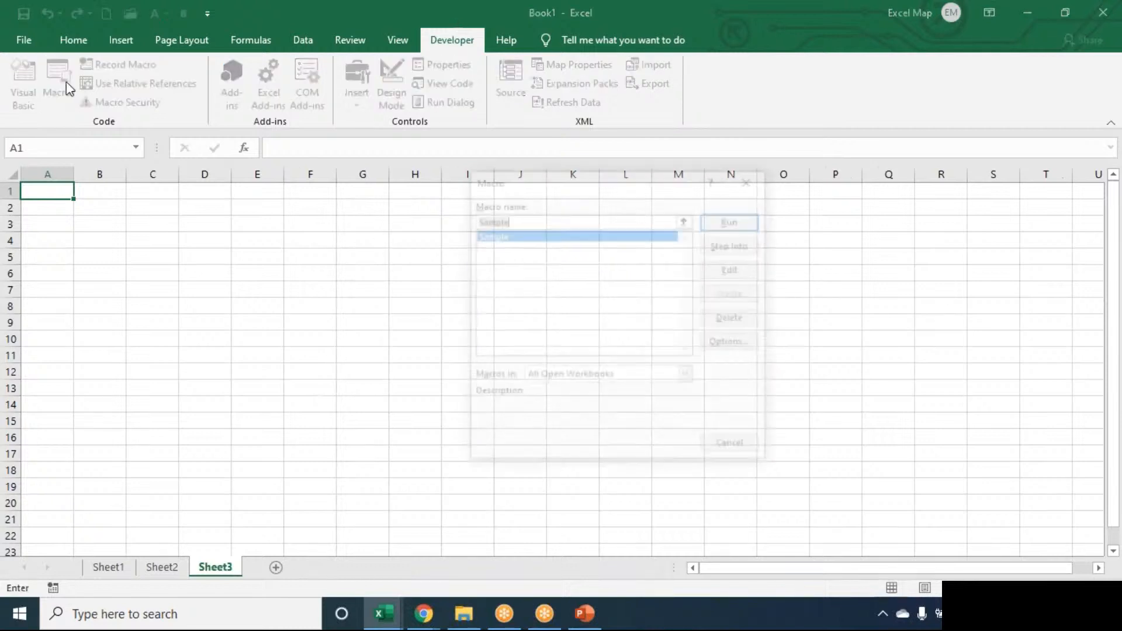
{"action": "left_click", "coordinate": [731, 271]}
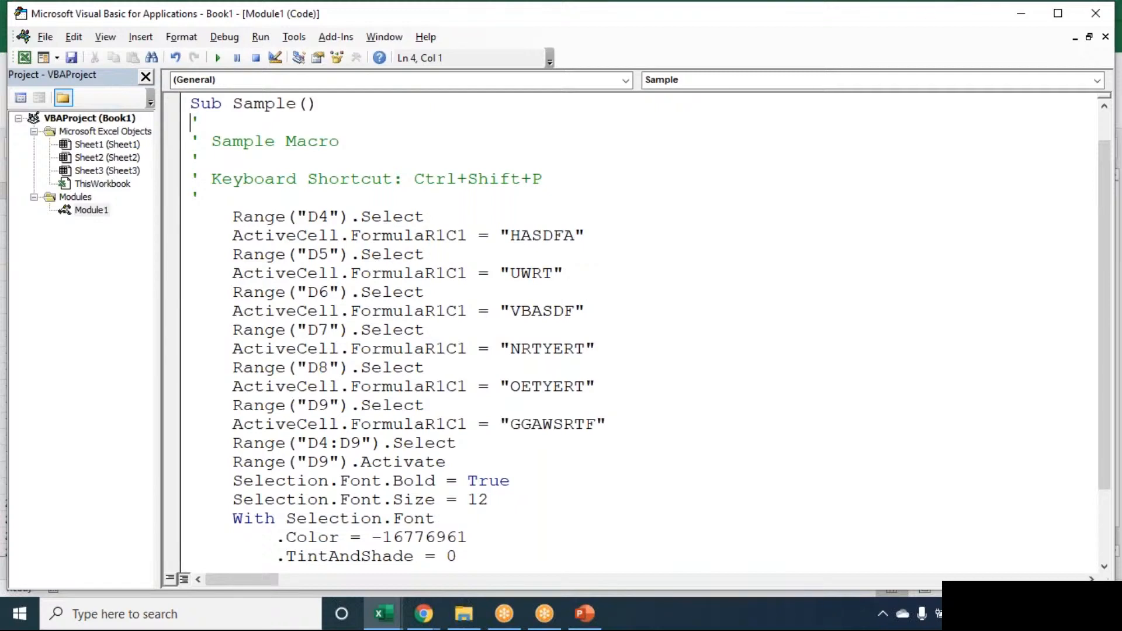
- Read through the recorded Sample macro code line by line down to End Sub
{"action": "key", "text": "Down"}
{"action": "key", "text": "Down"}
{"action": "key", "text": "Down"}
{"action": "key", "text": "Down"}
{"action": "key", "text": "Down"}
{"action": "key", "text": "Down"}
{"action": "key", "text": "Down"}
{"action": "key", "text": "Down"}
{"action": "key", "text": "Down"}
{"action": "key", "text": "Down"}
{"action": "key", "text": "Down"}
{"action": "key", "text": "Down"}
{"action": "key", "text": "Down"}
{"action": "key", "text": "Down"}
{"action": "key", "text": "Down"}
{"action": "key", "text": "Down"}
{"action": "key", "text": "Down"}
{"action": "key", "text": "Down"}
{"action": "key", "text": "Down"}
{"action": "key", "text": "Down"}
{"action": "left_click", "coordinate": [308, 212]}
{"action": "key", "text": "Down"}
{"action": "key", "text": "Down"}
{"action": "key", "text": "Down"}
{"action": "key", "text": "Down"}
{"action": "key", "text": "Down"}
{"action": "key", "text": "Down"}
{"action": "key", "text": "Down"}
{"action": "key", "text": "Down"}
{"action": "key", "text": "Down"}
{"action": "key", "text": "Down"}
{"action": "key", "text": "Down"}
{"action": "key", "text": "Down"}
{"action": "key", "text": "Down"}
{"action": "key", "text": "Down"}
{"action": "key", "text": "Down"}
{"action": "key", "text": "Down"}
{"action": "key", "text": "Down"}
{"action": "key", "text": "Down"}
{"action": "key", "text": "Down"}
{"action": "key", "text": "Down"}
{"action": "key", "text": "Down"}
{"action": "key", "text": "Down"}
{"action": "key", "text": "Down"}
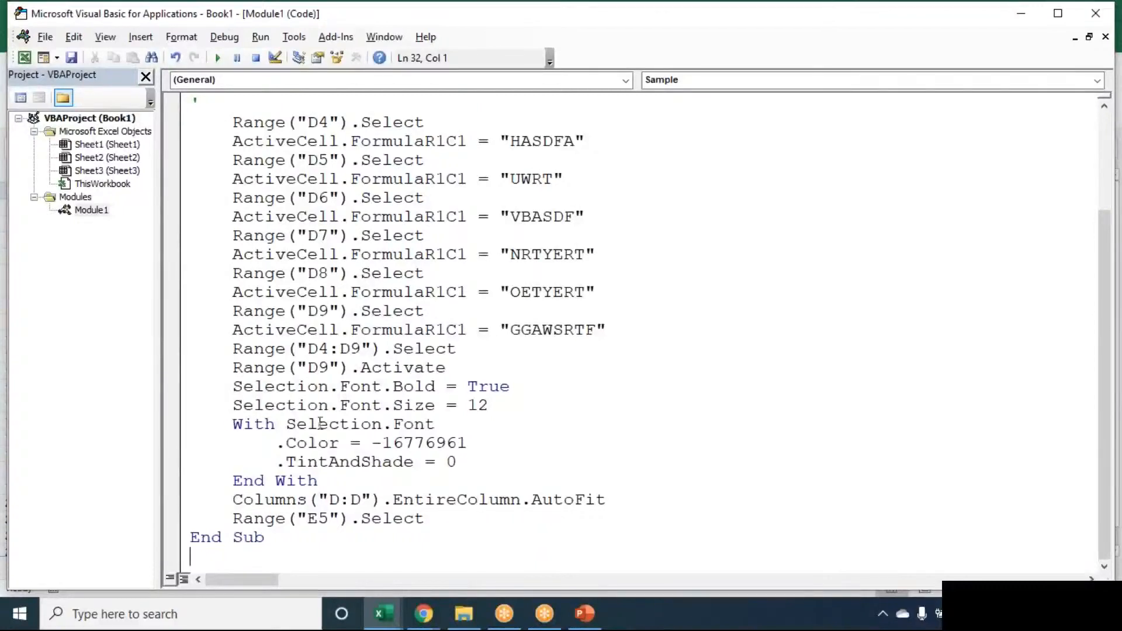
- Examine the column D AutoFit and E5 selection lines, and review the code back up to the start of the Sample procedure
{"action": "double_click", "coordinate": [333, 500]}
{"action": "left_click", "coordinate": [447, 500]}
{"action": "left_click", "coordinate": [356, 518]}
{"action": "key", "text": "Up"}
{"action": "key", "text": "Up"}
{"action": "key", "text": "Up"}
{"action": "key", "text": "Up"}
{"action": "key", "text": "Up"}
{"action": "key", "text": "Up"}
{"action": "key", "text": "Up"}
{"action": "key", "text": "Up"}
{"action": "key", "text": "Up"}
{"action": "key", "text": "Up"}
{"action": "key", "text": "Up"}
{"action": "key", "text": "Up"}
{"action": "key", "text": "Up"}
{"action": "key", "text": "Up"}
{"action": "key", "text": "Up"}
{"action": "key", "text": "Up"}
{"action": "key", "text": "Up"}
{"action": "key", "text": "Up"}
{"action": "key", "text": "Up"}
{"action": "key", "text": "Up"}
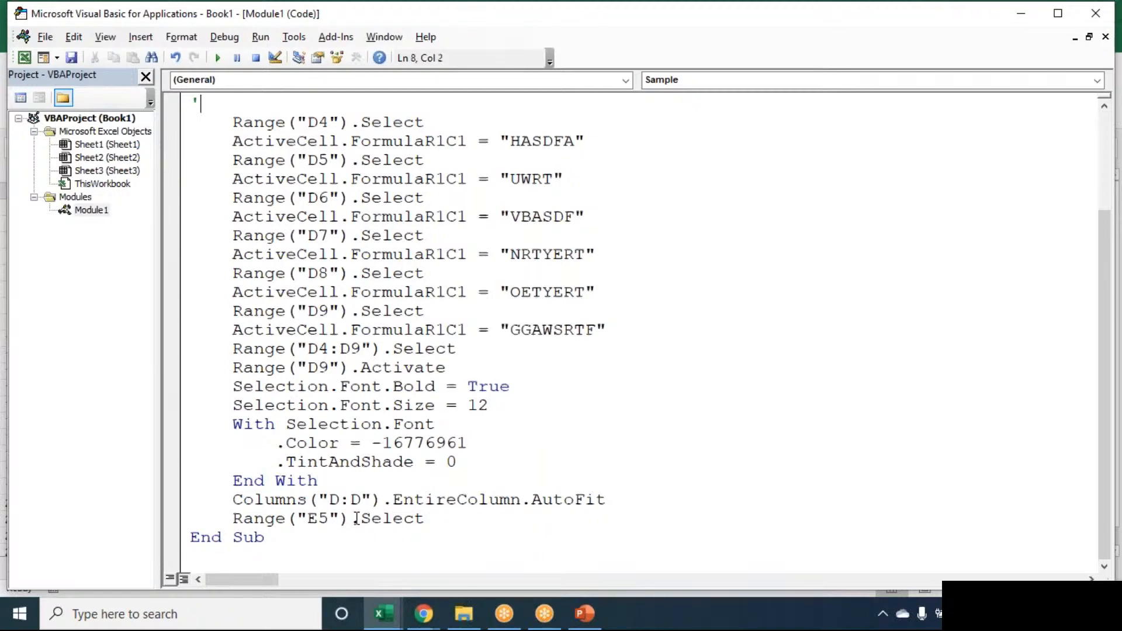
{"action": "key", "text": "Down"}
{"action": "key", "text": "Down"}
{"action": "key", "text": "Down"}
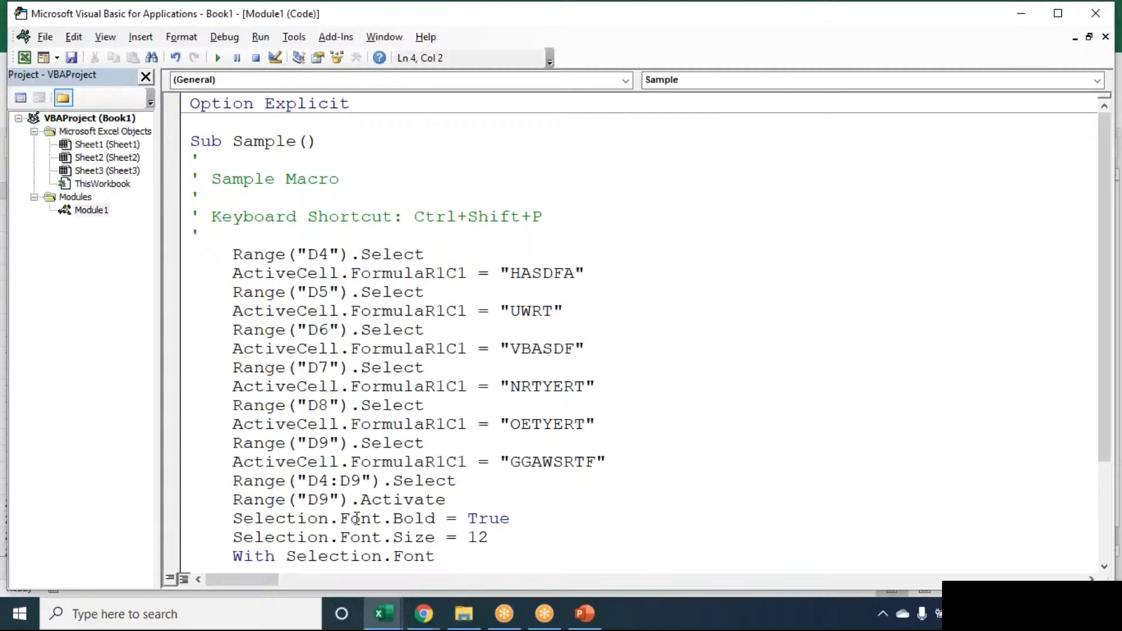
- Review the Sample macro code through to End Sub and back up to the line filling D8
{"action": "key", "text": "Down"}
{"action": "key", "text": "Down"}
{"action": "key", "text": "Down"}
{"action": "key", "text": "Down"}
{"action": "key", "text": "Down"}
{"action": "key", "text": "Down"}
{"action": "key", "text": "Down"}
{"action": "key", "text": "Down"}
{"action": "key", "text": "Down"}
{"action": "key", "text": "Down"}
{"action": "key", "text": "Down"}
{"action": "key", "text": "Down"}
{"action": "key", "text": "Down"}
{"action": "key", "text": "Down"}
{"action": "key", "text": "Down"}
{"action": "key", "text": "Down"}
{"action": "key", "text": "Down"}
{"action": "key", "text": "Down"}
{"action": "key", "text": "Down"}
{"action": "key", "text": "Down"}
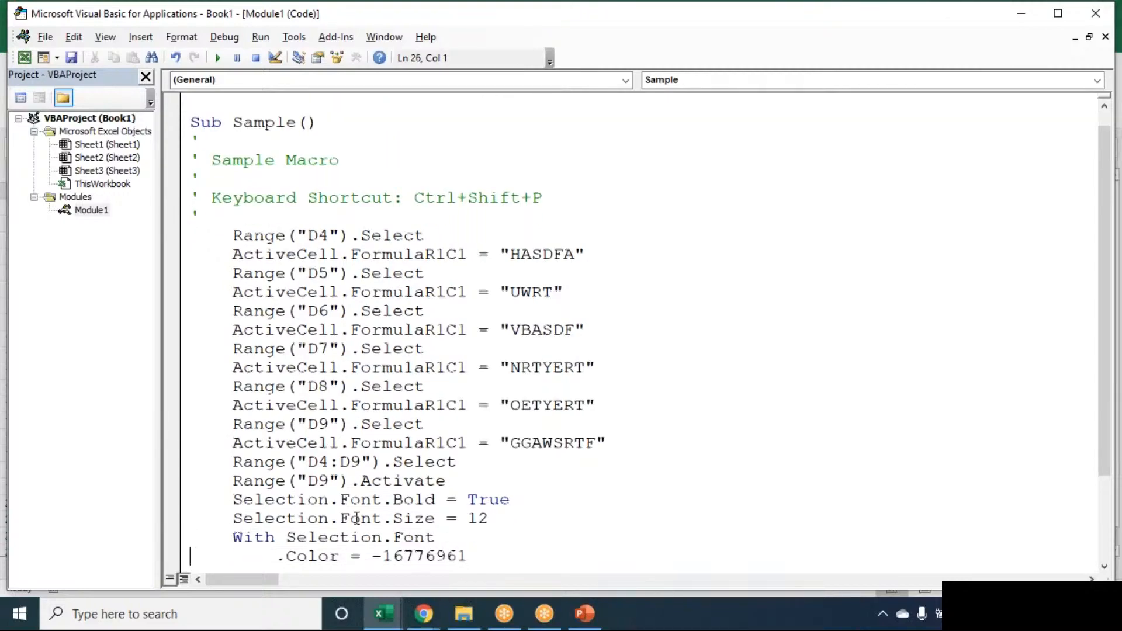
{"action": "key", "text": "Down"}
{"action": "key", "text": "Down"}
{"action": "key", "text": "Down"}
{"action": "key", "text": "Down"}
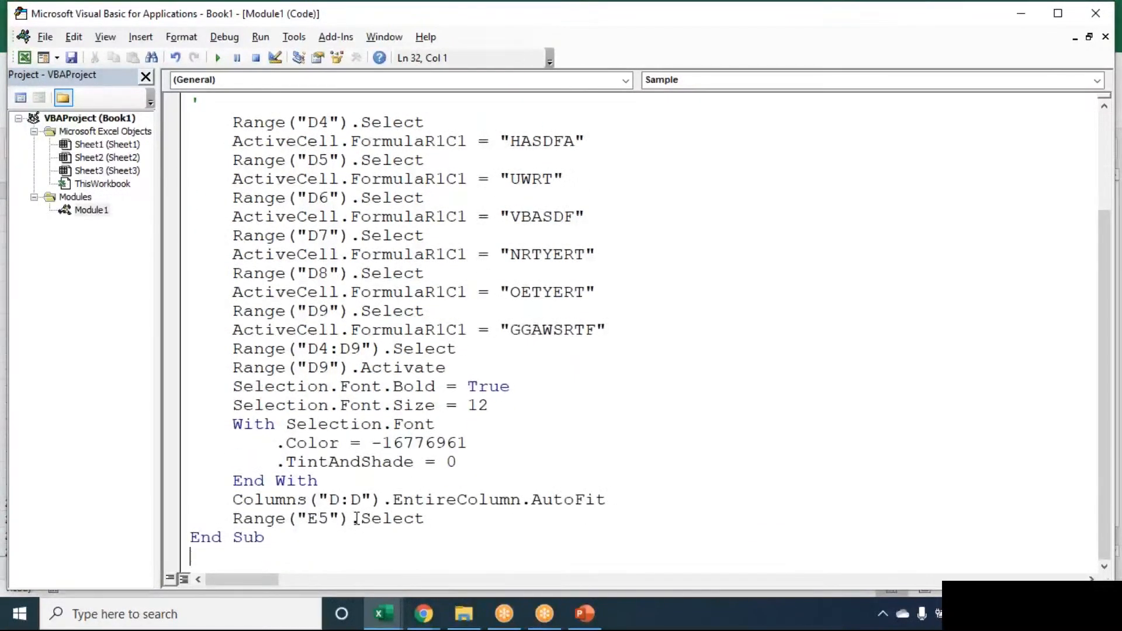
{"action": "key", "text": "Up"}
{"action": "key", "text": "Up"}
{"action": "key", "text": "Up"}
{"action": "key", "text": "Up"}
{"action": "key", "text": "Up"}
{"action": "key", "text": "Up"}
{"action": "key", "text": "Up"}
{"action": "key", "text": "Up"}
{"action": "key", "text": "Up"}
{"action": "key", "text": "Up"}
{"action": "key", "text": "Up"}
{"action": "key", "text": "Up"}
{"action": "key", "text": "Up"}
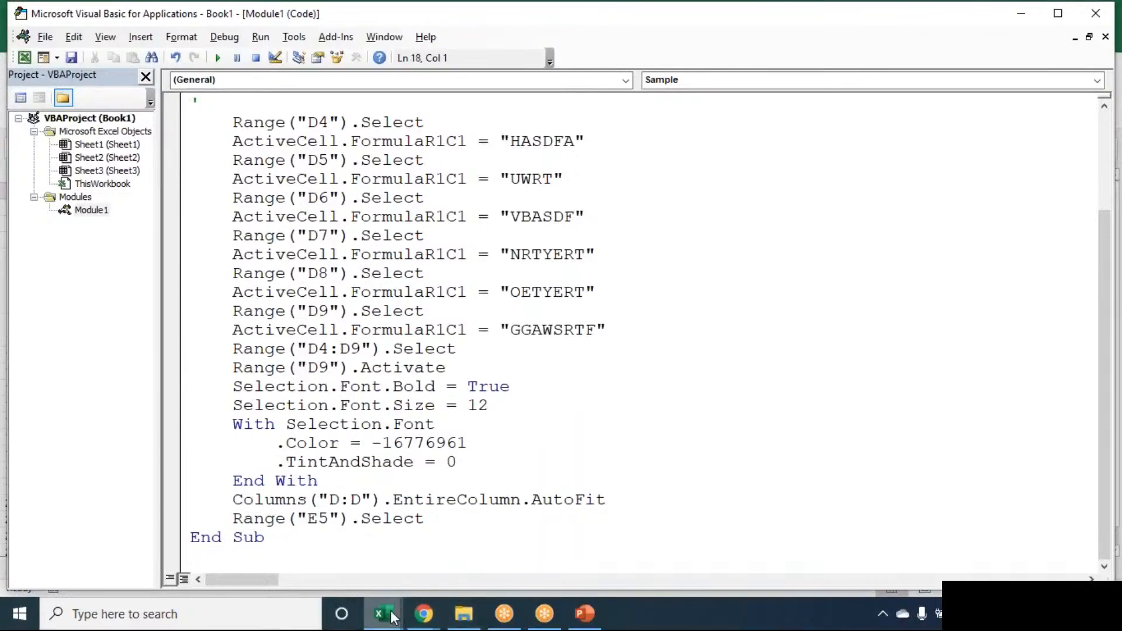
- Close the VBA editor and run the Sample macro on Sheet3 with cell O5 selected
{"action": "mouse_move", "coordinate": [392, 617]}
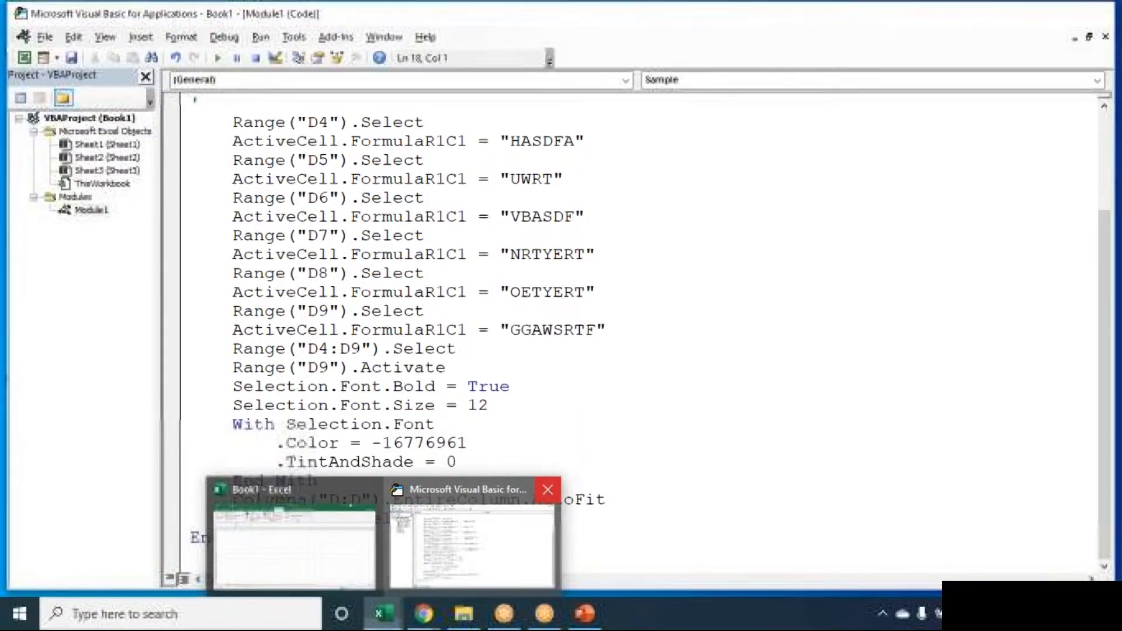
{"action": "left_click", "coordinate": [551, 490]}
{"action": "left_click", "coordinate": [396, 286]}
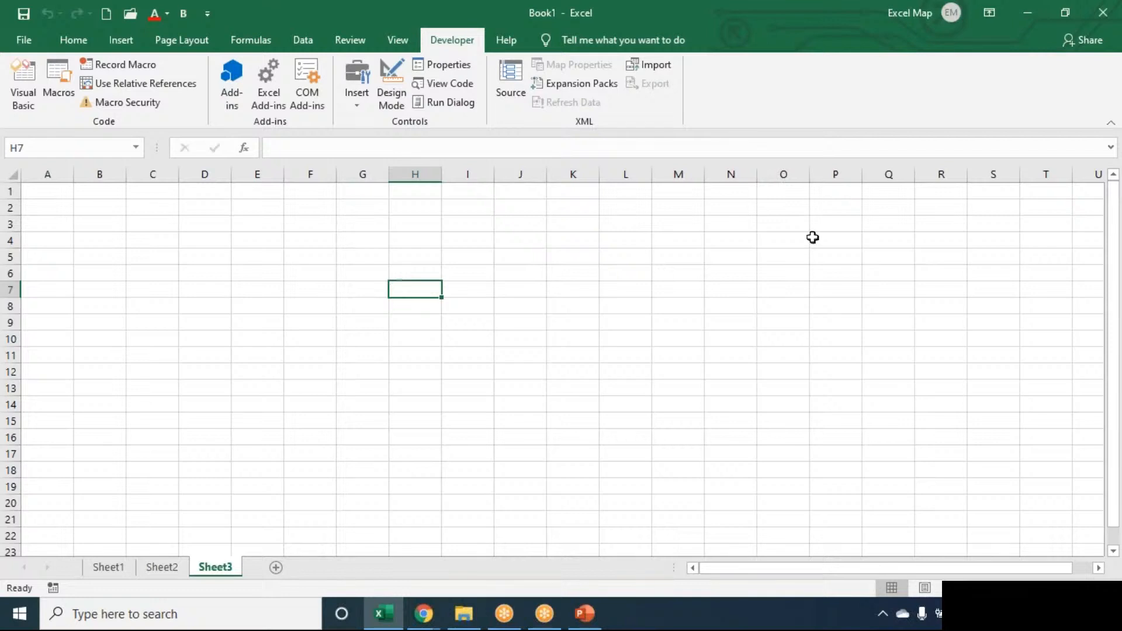
{"action": "left_click", "coordinate": [799, 291]}
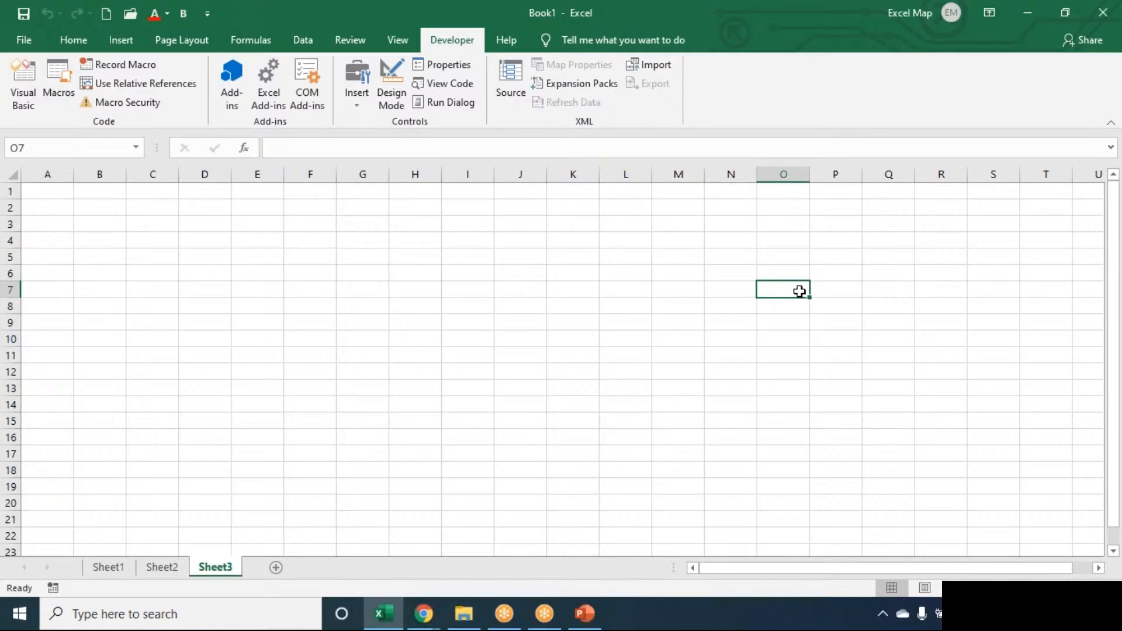
{"action": "left_click", "coordinate": [799, 253]}
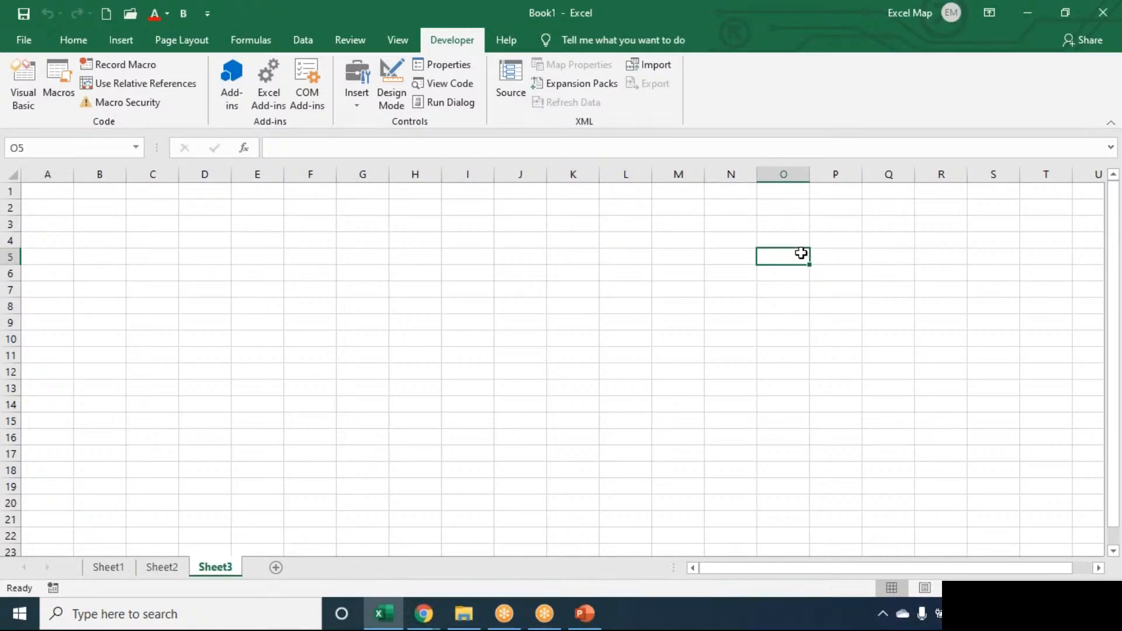
{"action": "left_click", "coordinate": [58, 82]}
{"action": "left_click", "coordinate": [734, 220]}
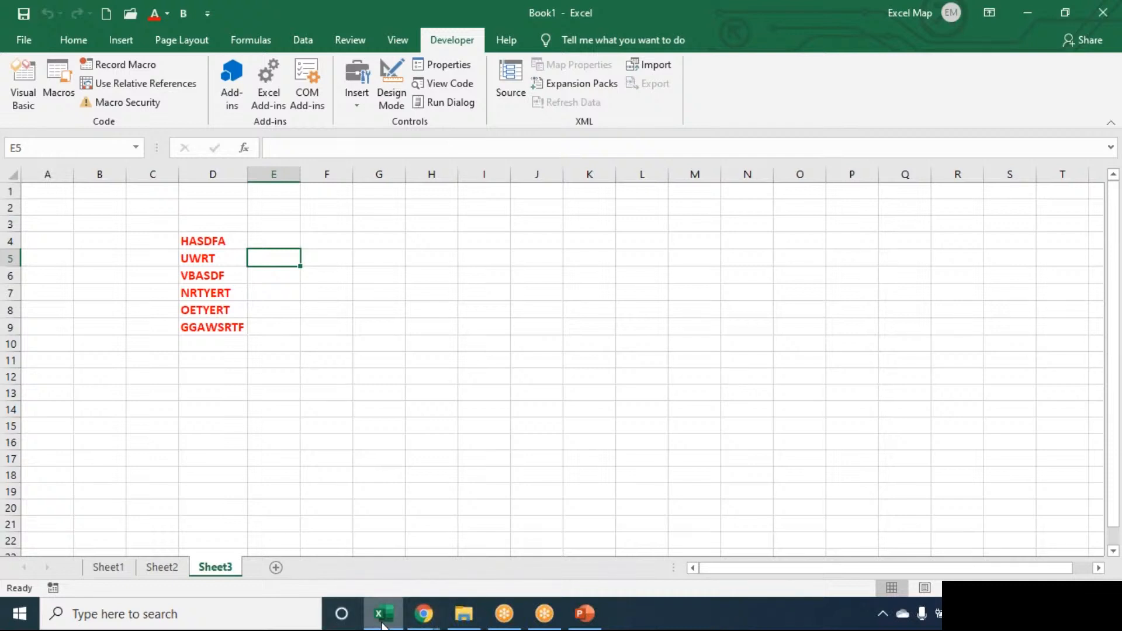
- Switch to PowerPoint and view the slide following Testing a Macro
{"action": "left_click", "coordinate": [584, 618]}
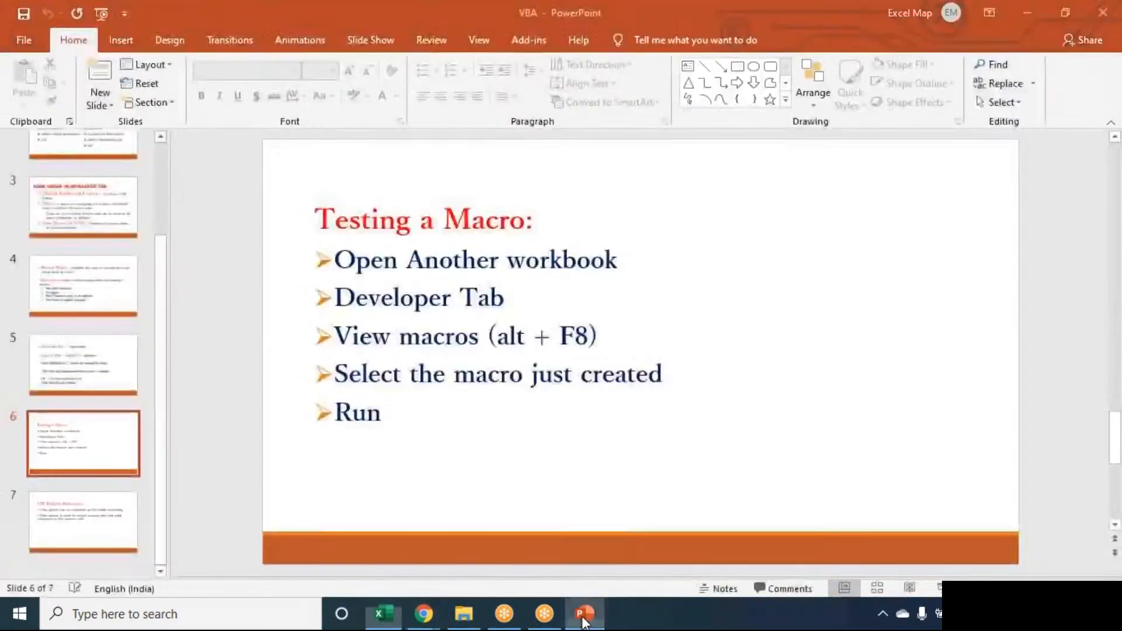
{"action": "key", "text": "Down"}
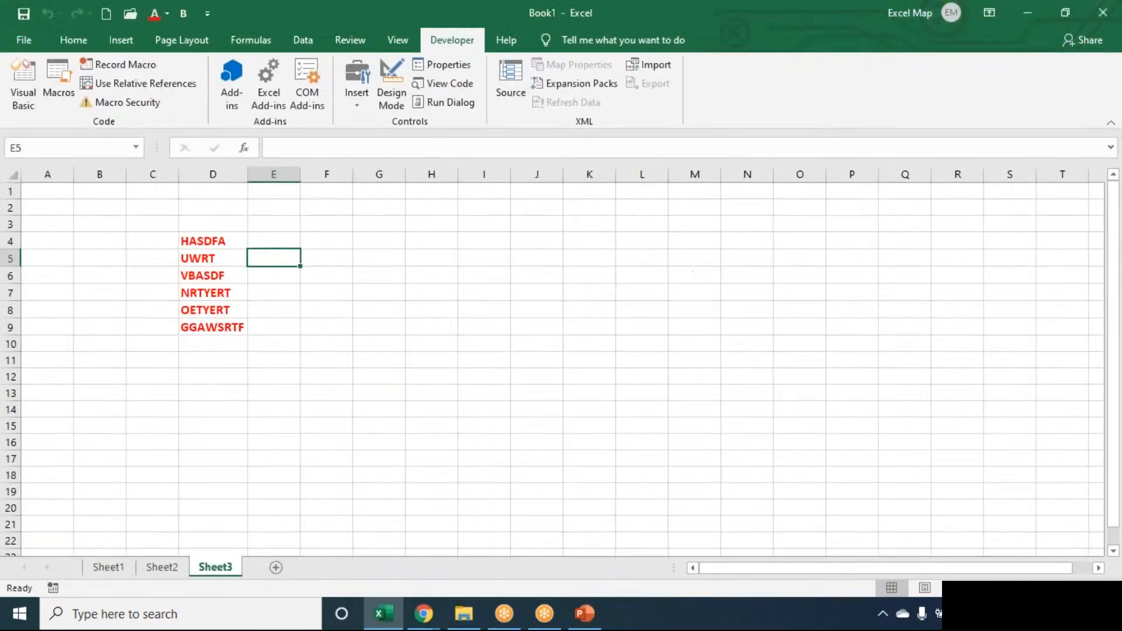
- Create a new workbook in Excel, select cell B4 and turn on relative references for macro recording
{"action": "key", "text": "ctrl+n"}
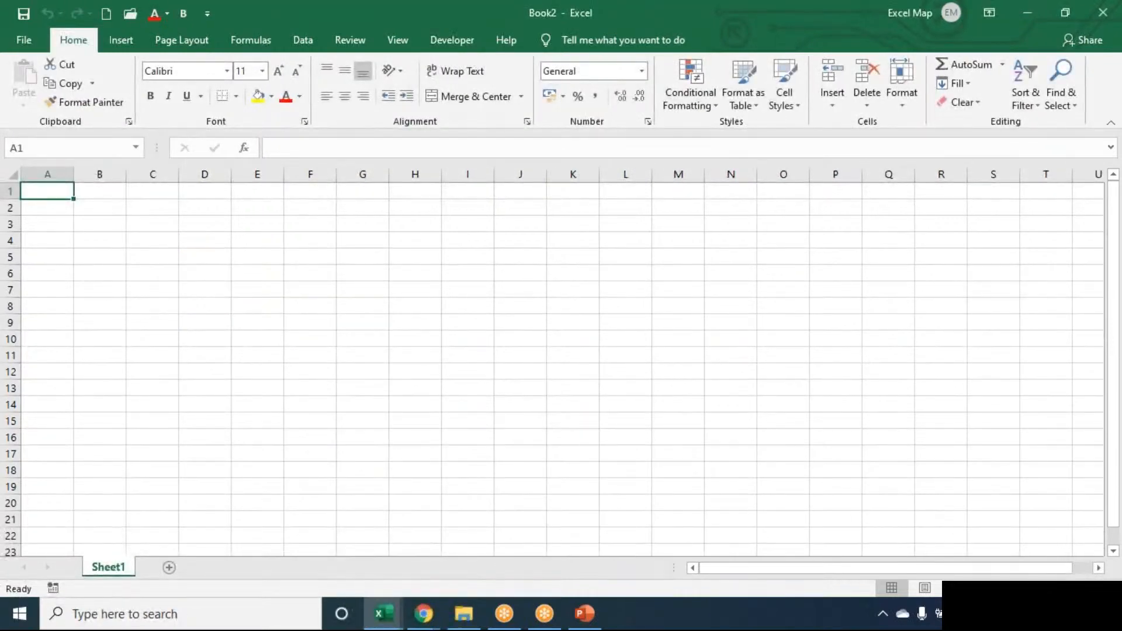
{"action": "scroll", "coordinate": [195, 199], "scroll_direction": "up", "scroll_amount": 2}
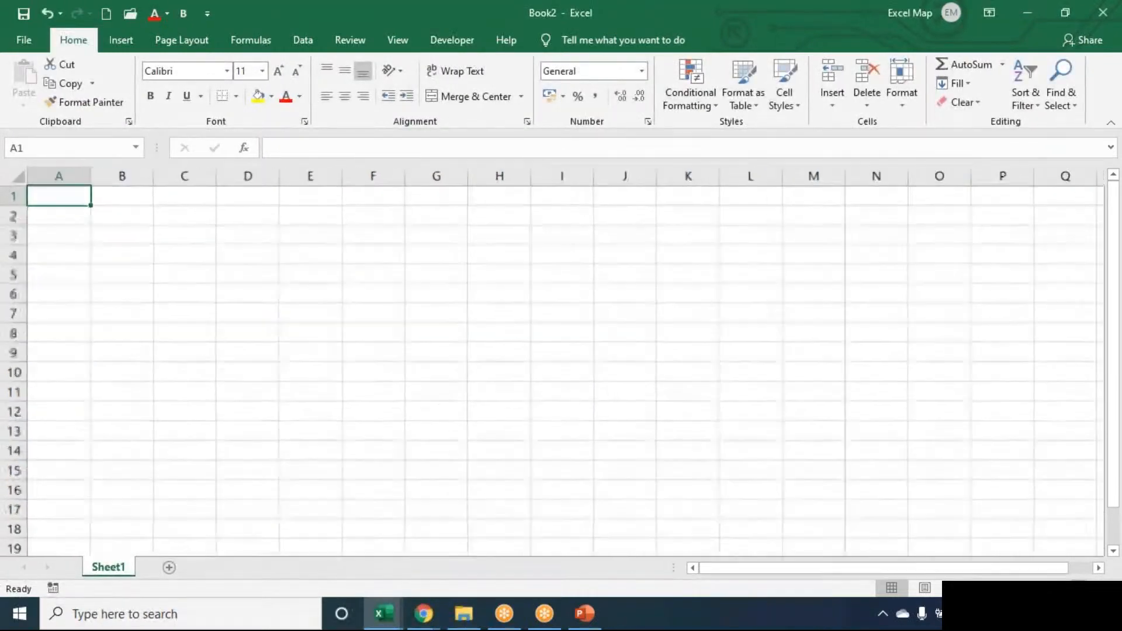
{"action": "left_click", "coordinate": [132, 251]}
{"action": "left_click", "coordinate": [452, 40]}
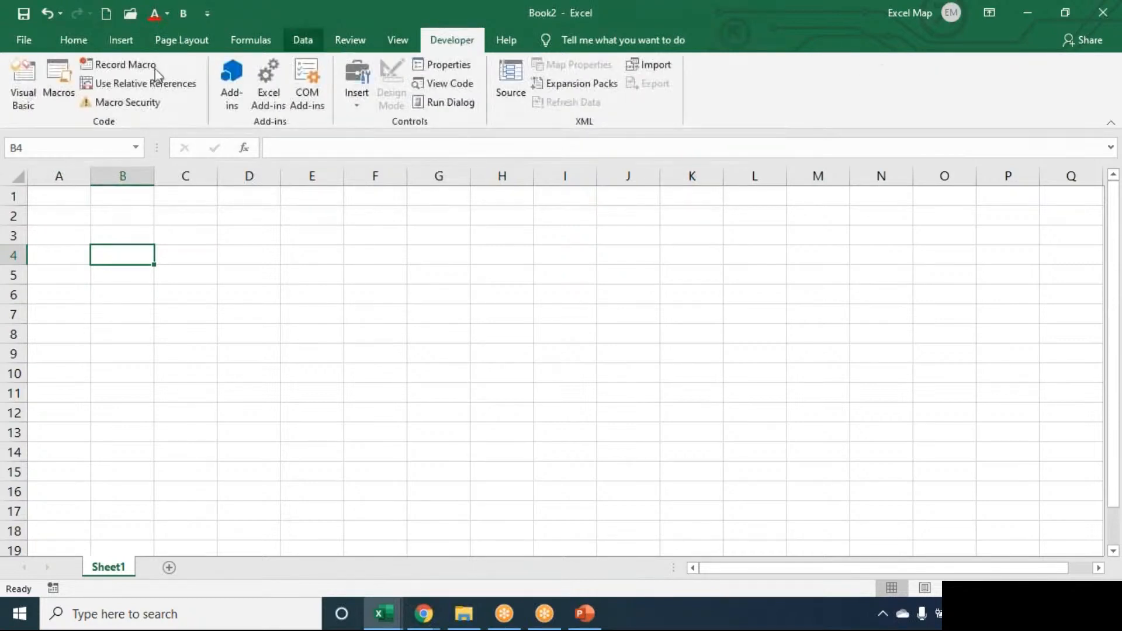
{"action": "left_click", "coordinate": [117, 85]}
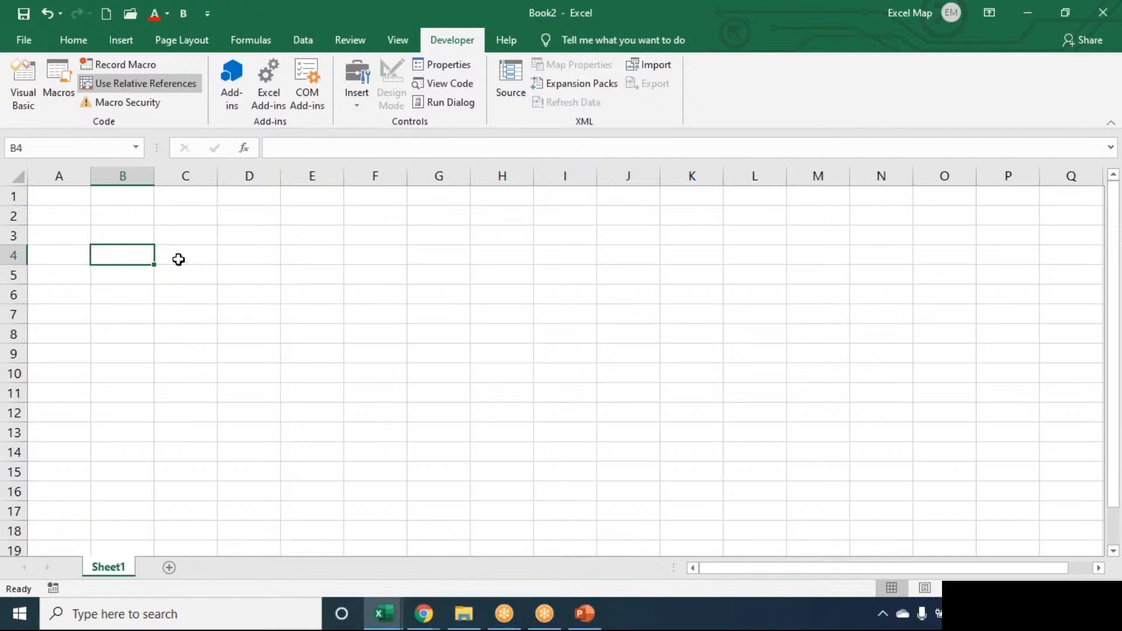
- Start recording a new macro named Second, stored in This Workbook
{"action": "left_click", "coordinate": [139, 62]}
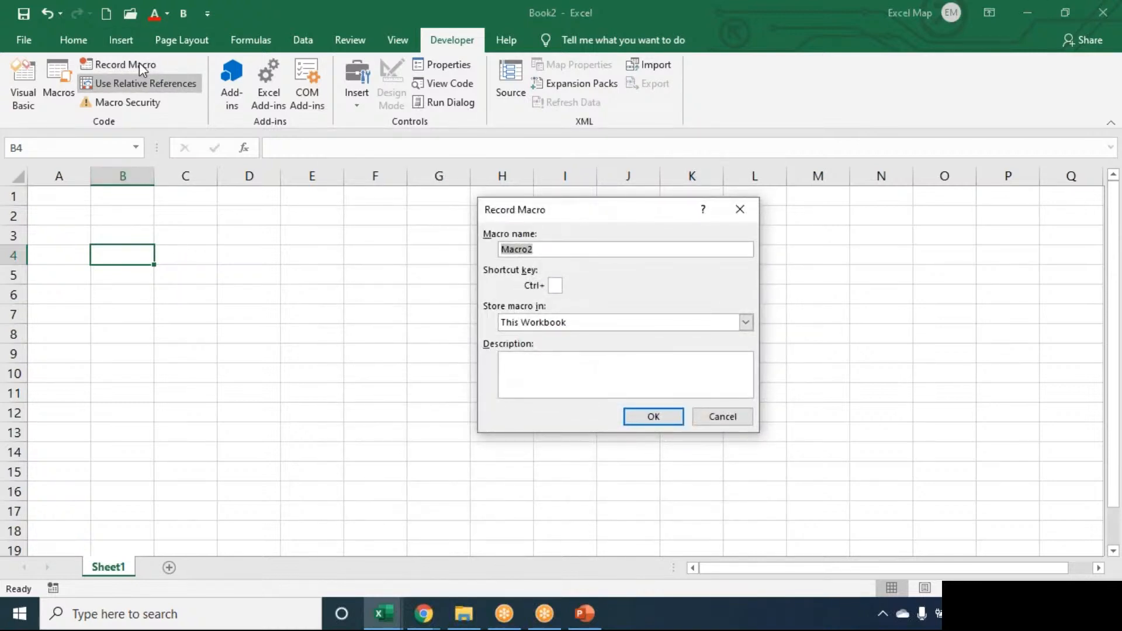
{"action": "type", "text": "Second"}
{"action": "left_click", "coordinate": [559, 287]}
{"action": "key", "text": "Tab"}
{"action": "key", "text": "Tab"}
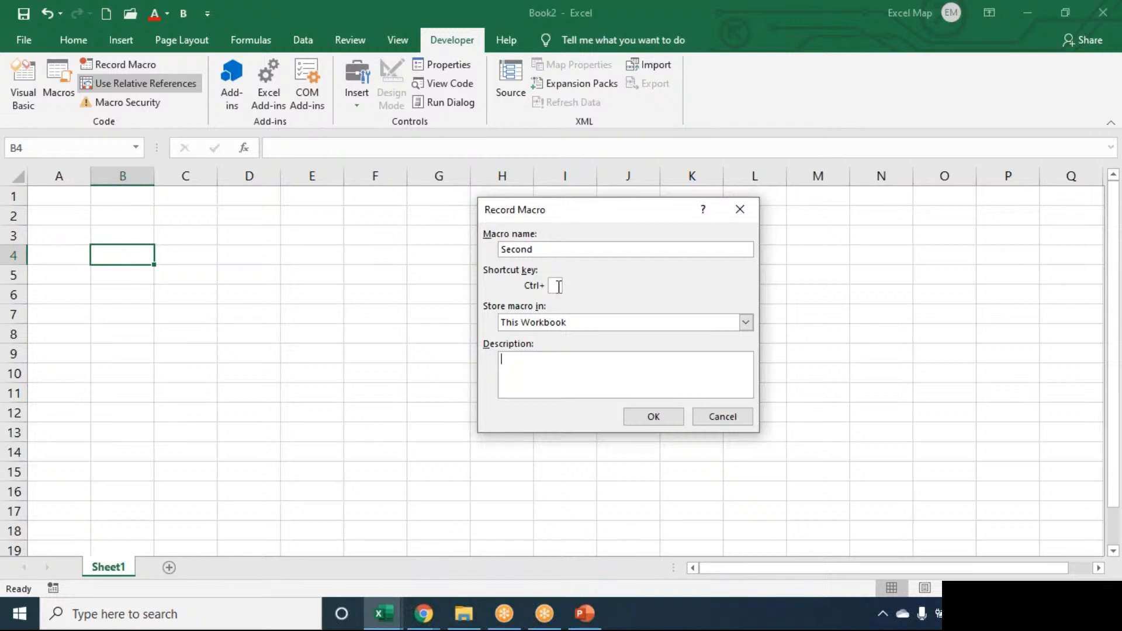
{"action": "left_click", "coordinate": [556, 286]}
{"action": "left_click", "coordinate": [565, 250]}
{"action": "key", "text": "BackSpace"}
{"action": "key", "text": "BackSpace"}
{"action": "key", "text": "BackSpace"}
{"action": "key", "text": "BackSpace"}
{"action": "key", "text": "BackSpace"}
{"action": "key", "text": "BackSpace"}
{"action": "type", "text": "S"}
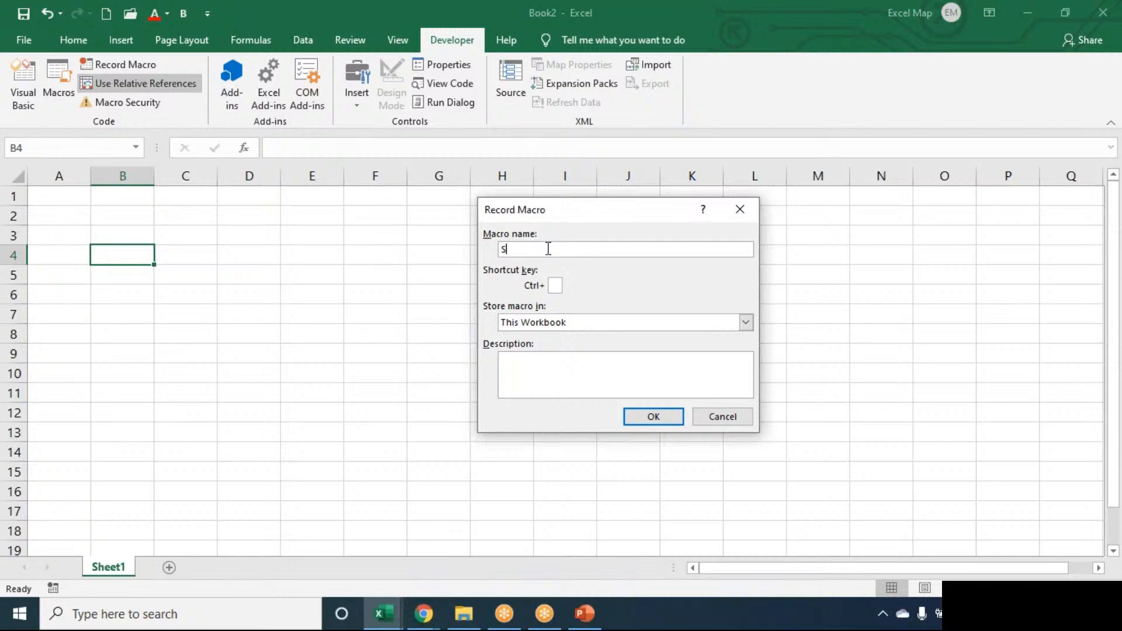
{"action": "type", "text": "econdf"}
{"action": "key", "text": "BackSpace"}
{"action": "type", "text": "H"}
{"action": "left_click", "coordinate": [669, 419]}
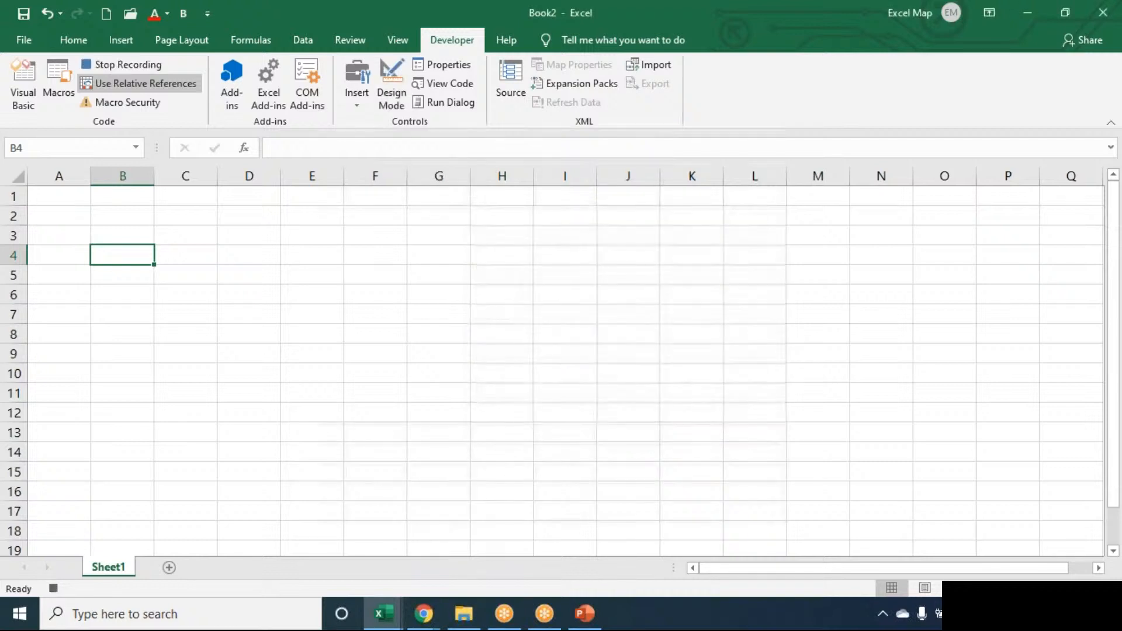
- Enter HAWEF, QWER, SDF, JSDFG and UJUWERT in C4:C8, stop the recording and turn off relative references
{"action": "left_click", "coordinate": [191, 254]}
{"action": "type", "text": "HAWEF"}
{"action": "key", "text": "Return"}
{"action": "type", "text": "QWER"}
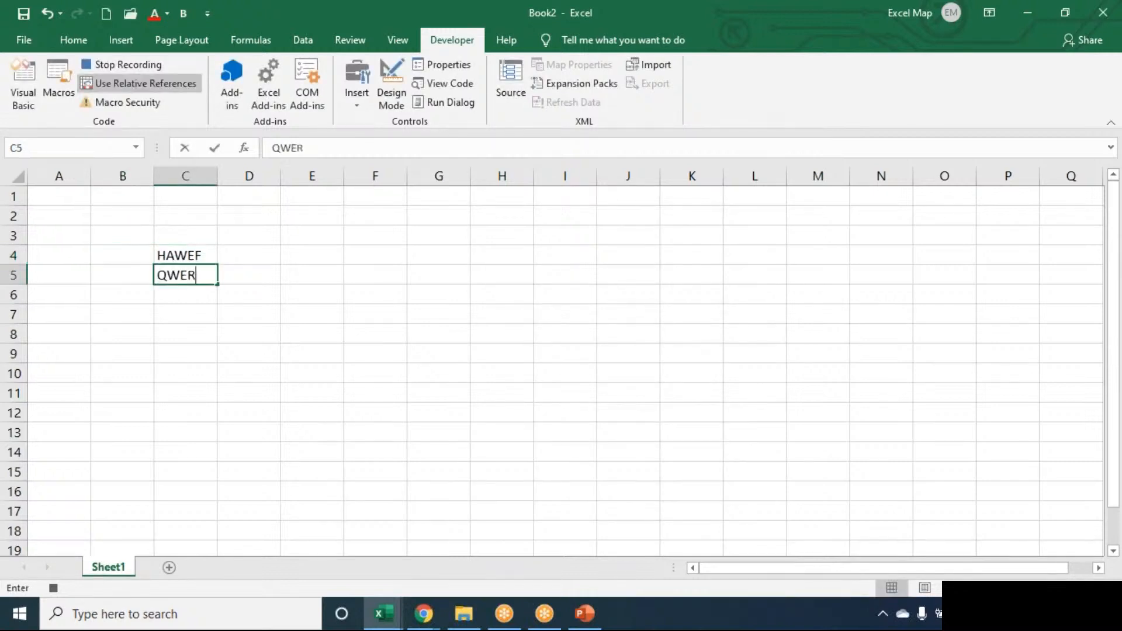
{"action": "key", "text": "Return"}
{"action": "type", "text": "SDF"}
{"action": "key", "text": "Return"}
{"action": "type", "text": "JSDFG"}
{"action": "key", "text": "Return"}
{"action": "type", "text": "UJUWERT"}
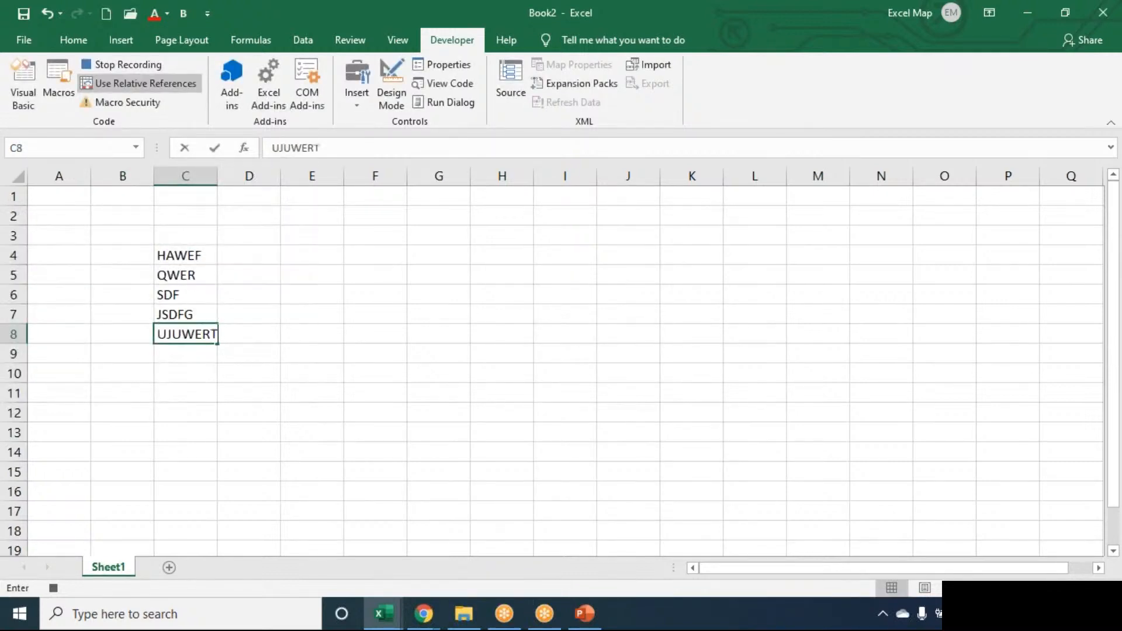
{"action": "key", "text": "Return"}
{"action": "left_click", "coordinate": [135, 62]}
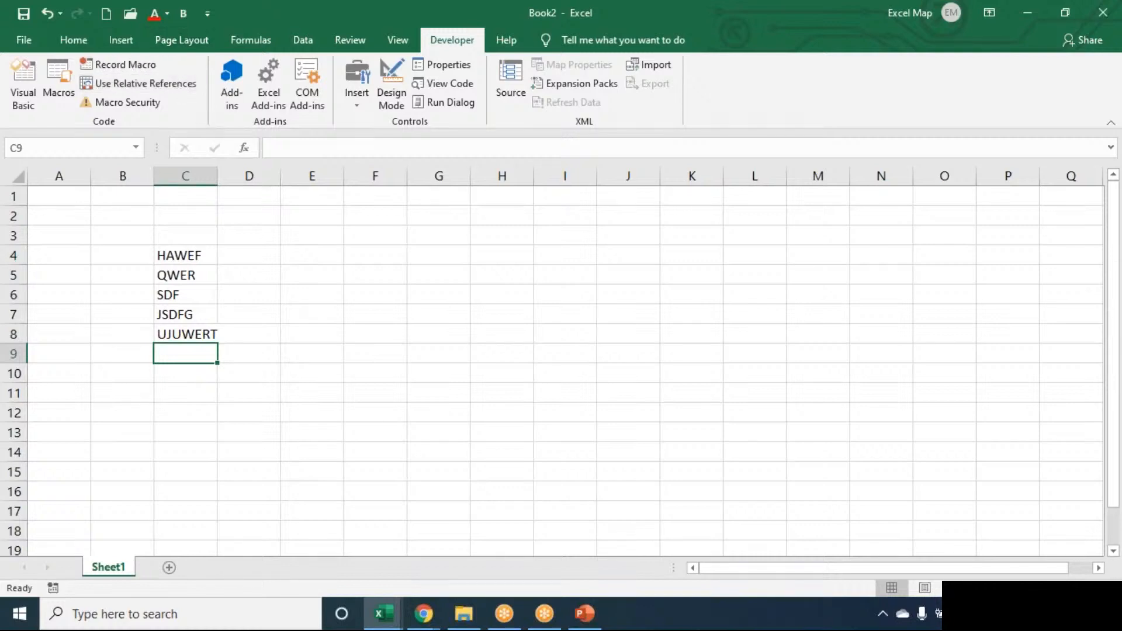
- Run the Second macro on Sheet1 with cell J6 selected
{"action": "left_click", "coordinate": [603, 295]}
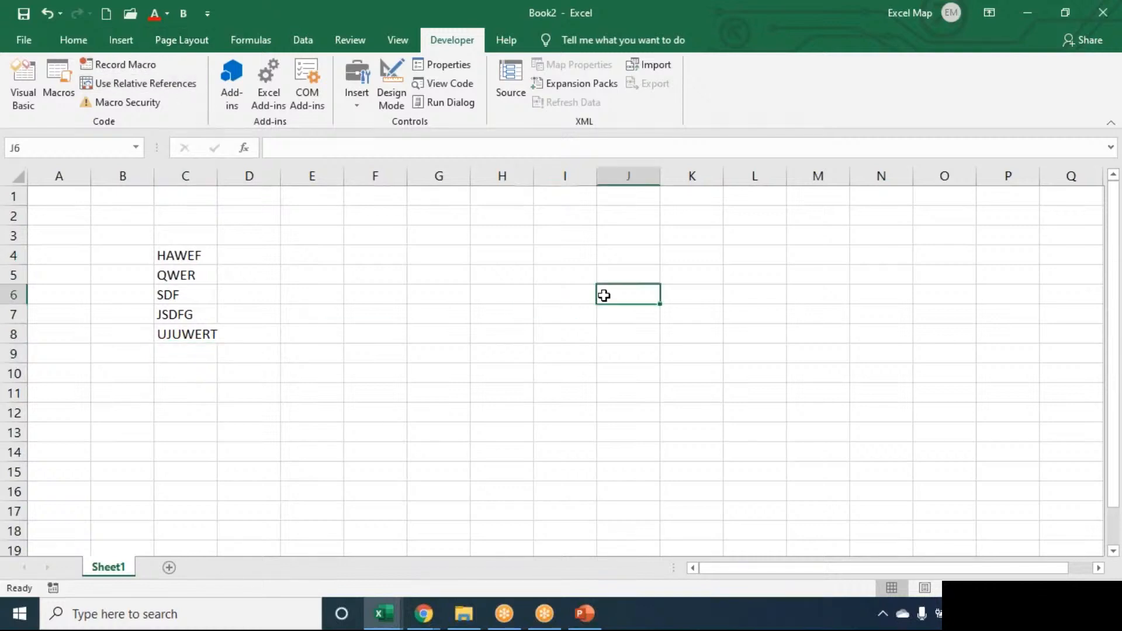
{"action": "left_click", "coordinate": [60, 88]}
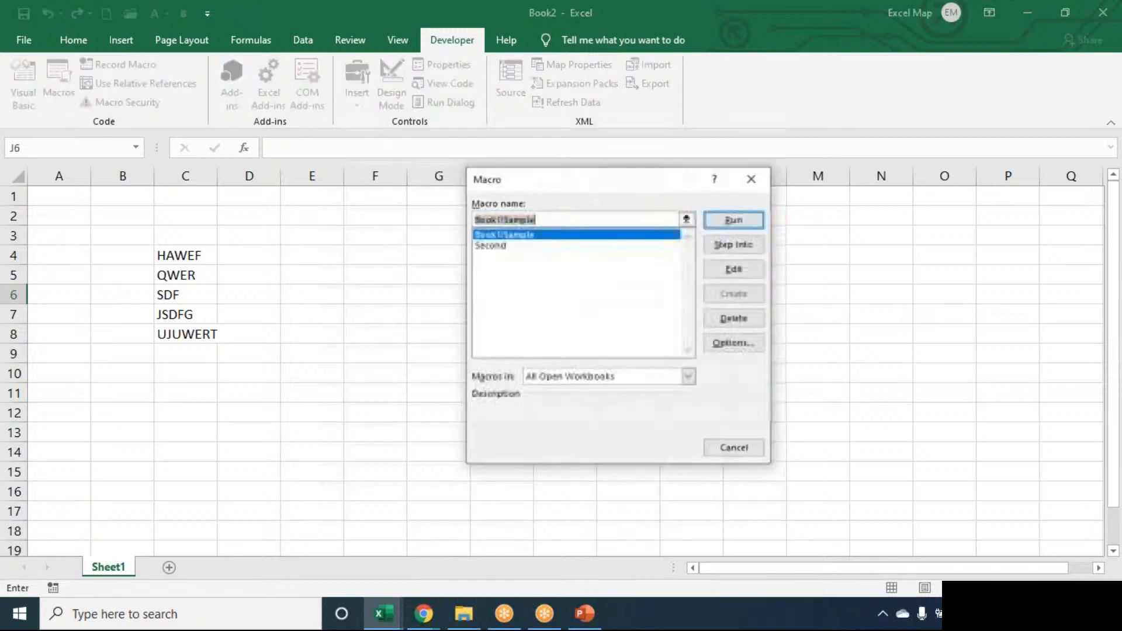
{"action": "left_click", "coordinate": [517, 246]}
{"action": "left_click", "coordinate": [725, 222]}
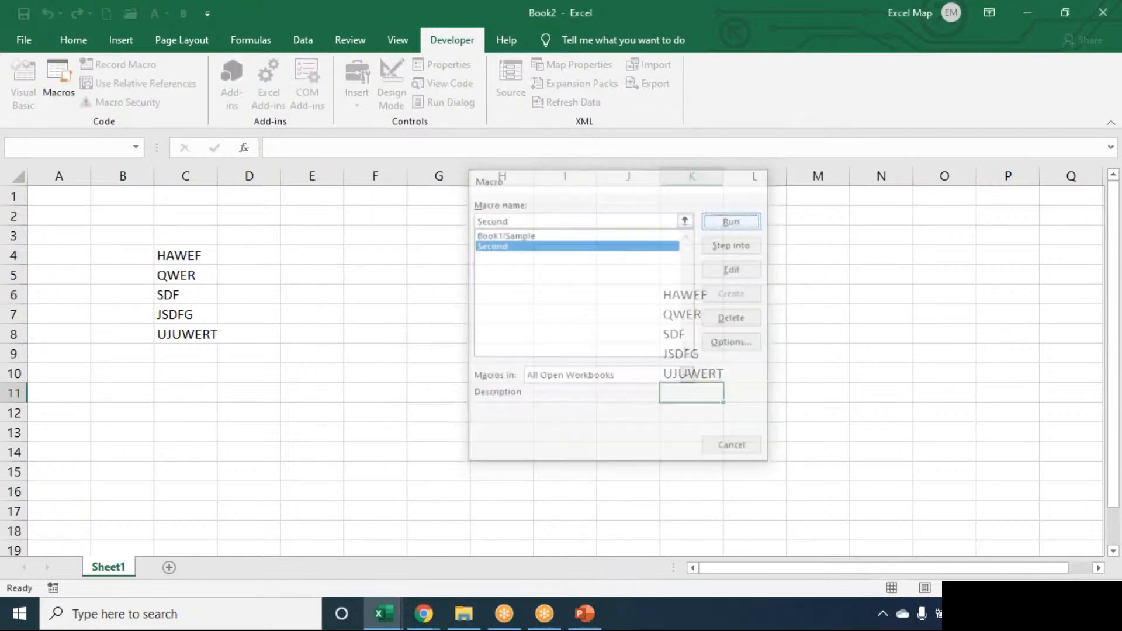
- Add a second worksheet and run the Second macro there from cell N6 and again from cell G4
{"action": "left_click", "coordinate": [170, 568]}
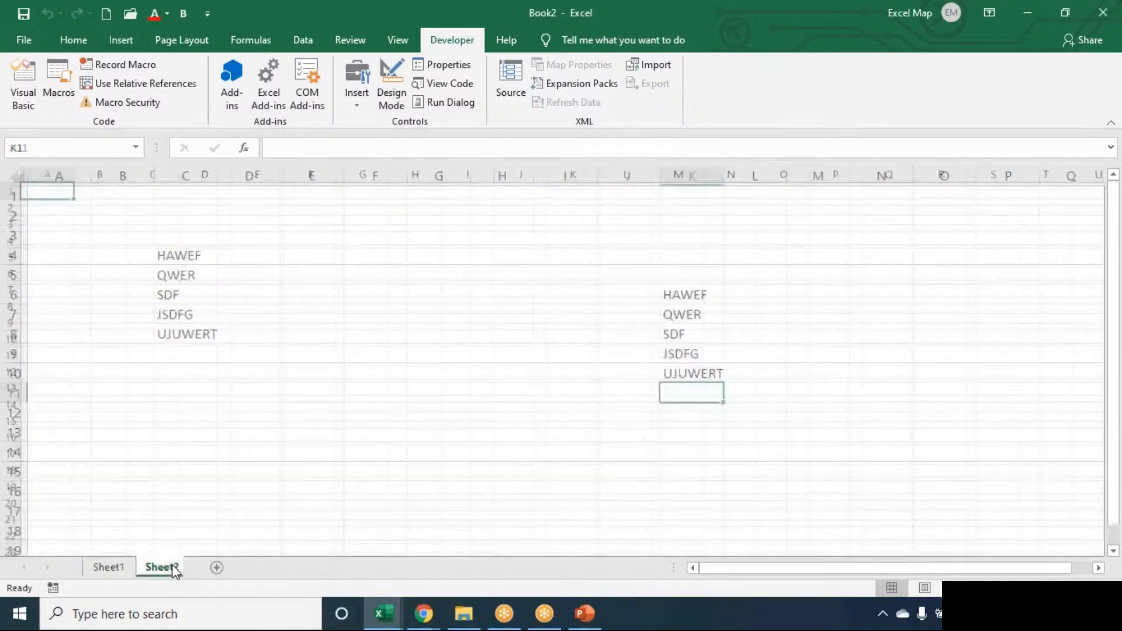
{"action": "left_click", "coordinate": [750, 271]}
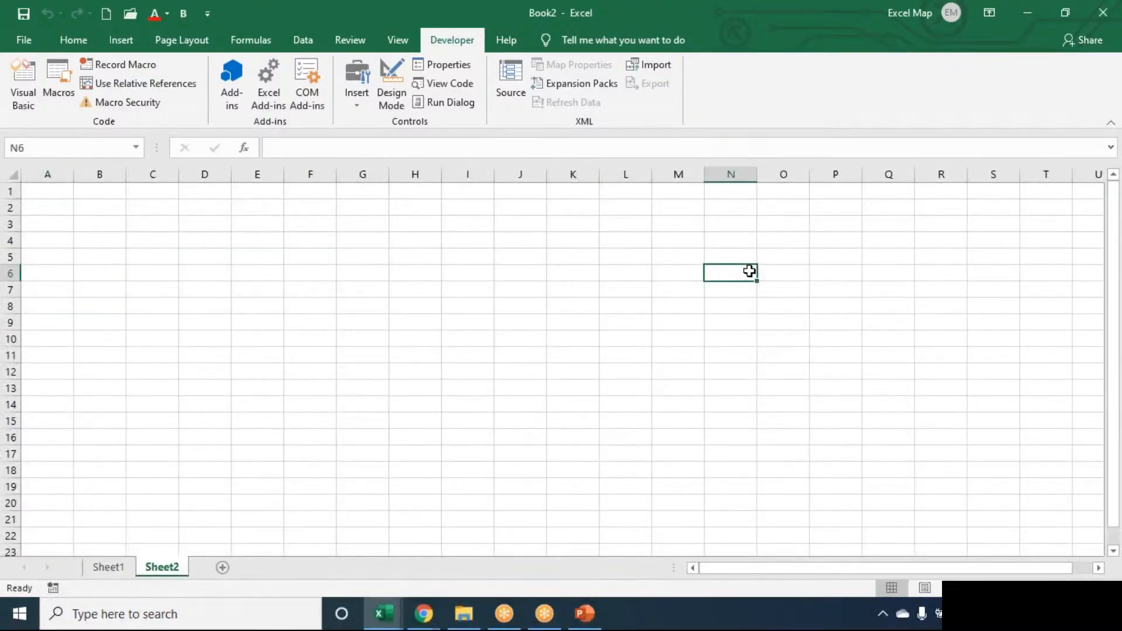
{"action": "key", "text": "ctrl+shift+r"}
{"action": "left_click", "coordinate": [377, 238]}
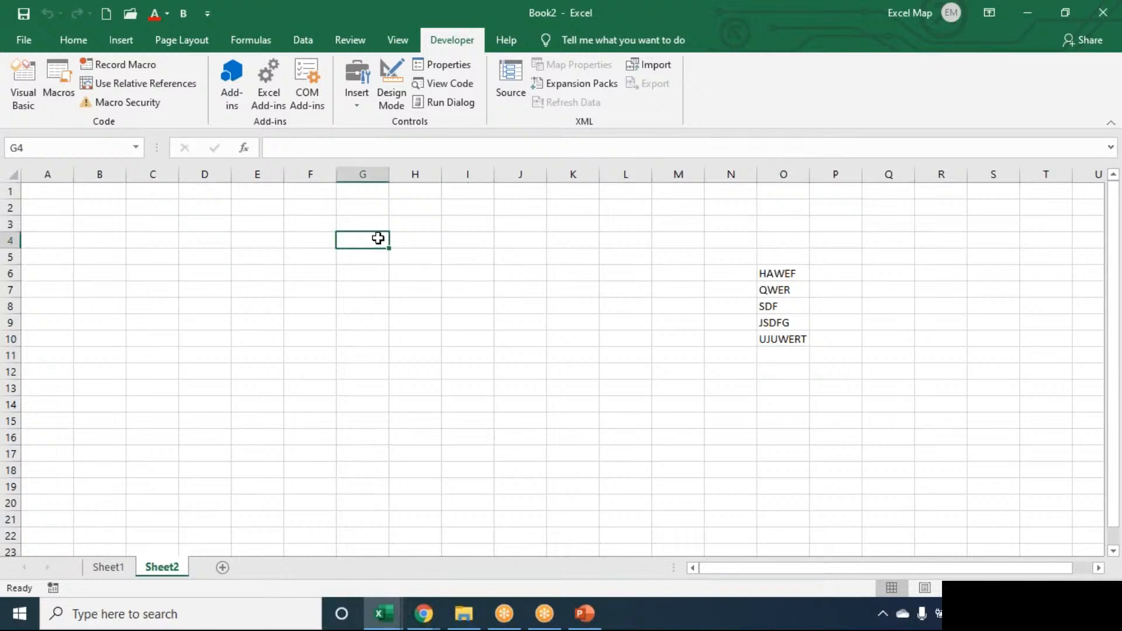
{"action": "key", "text": "ctrl+shift+r"}
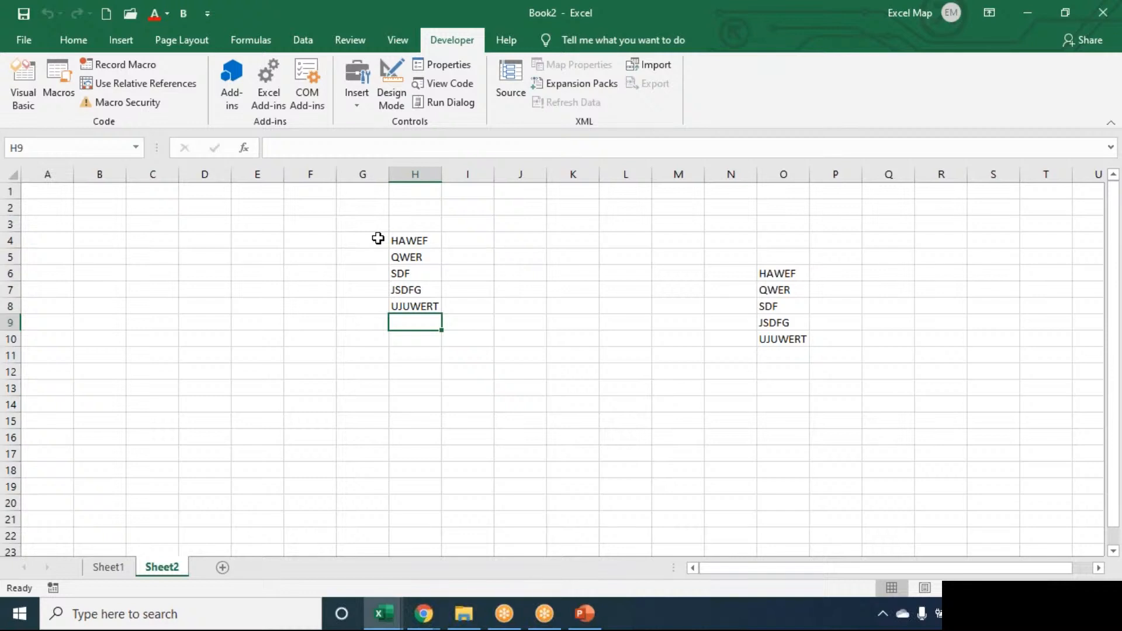
- Delete the Sample macro of Book1 and the Second macro of the current workbook
{"action": "left_click", "coordinate": [292, 242]}
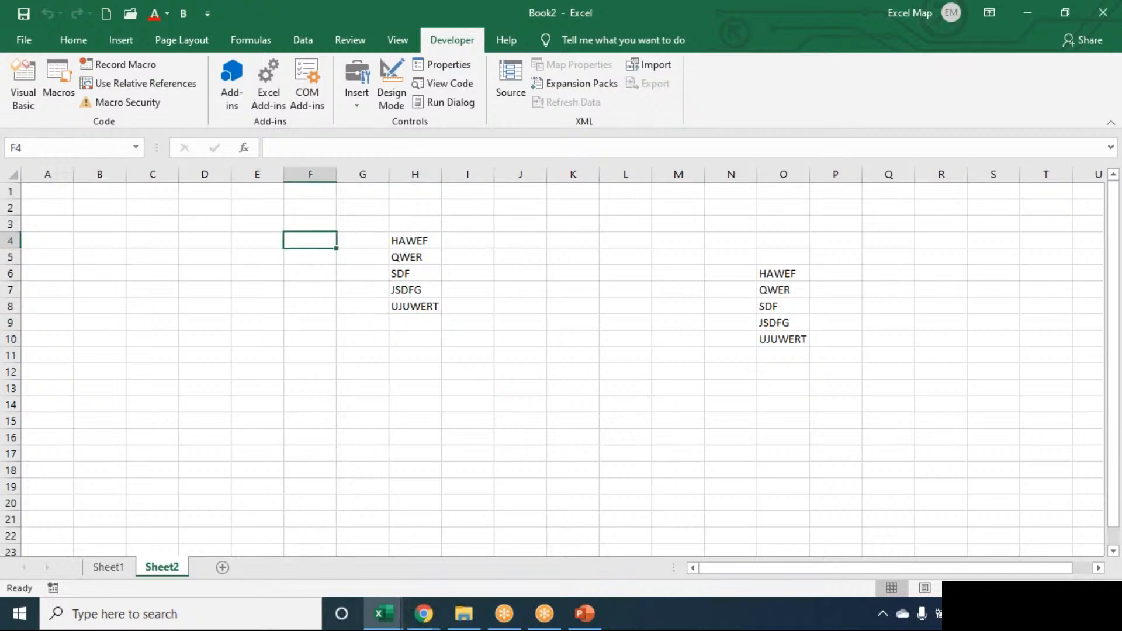
{"action": "left_click", "coordinate": [282, 443]}
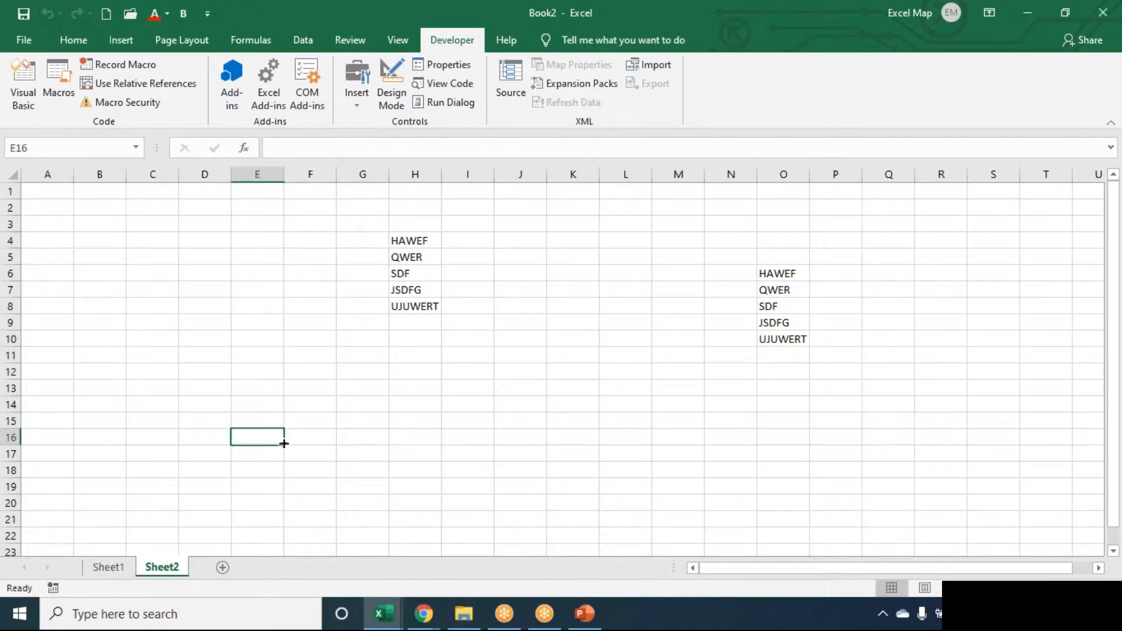
{"action": "left_click", "coordinate": [58, 86]}
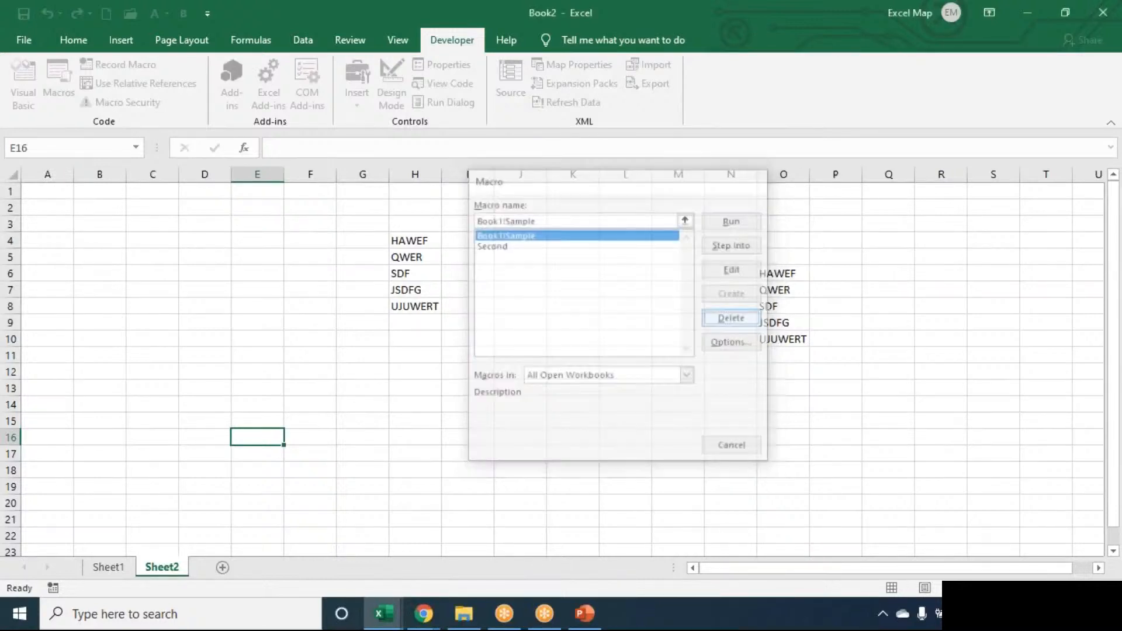
{"action": "left_click", "coordinate": [725, 316]}
{"action": "key", "text": "Return"}
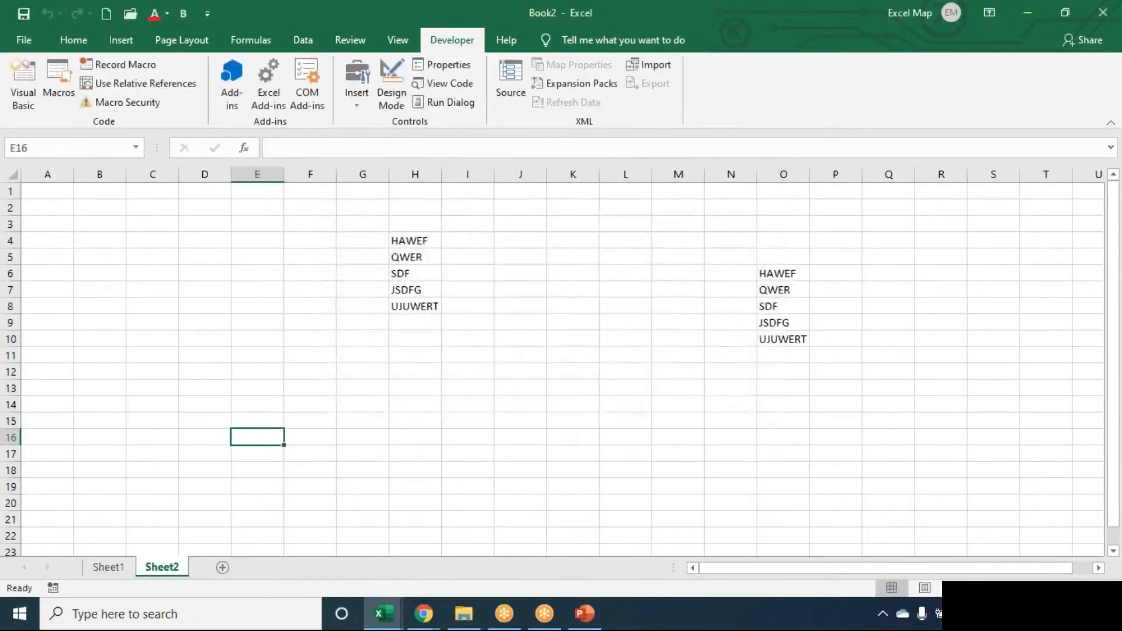
{"action": "left_click", "coordinate": [58, 85]}
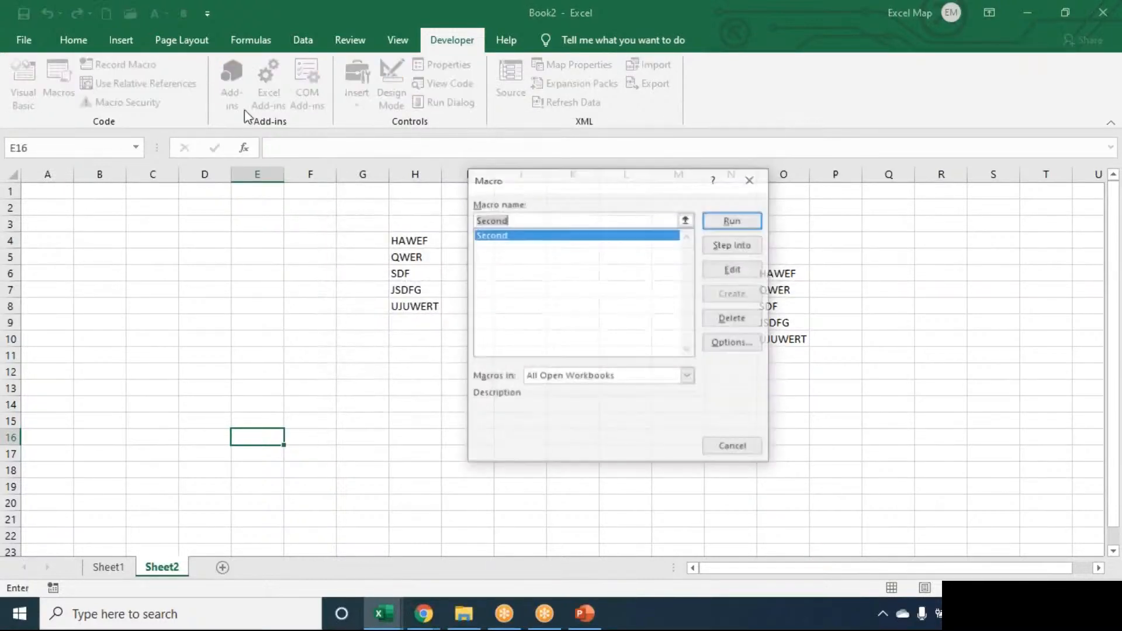
{"action": "left_click", "coordinate": [734, 320]}
{"action": "key", "text": "Return"}
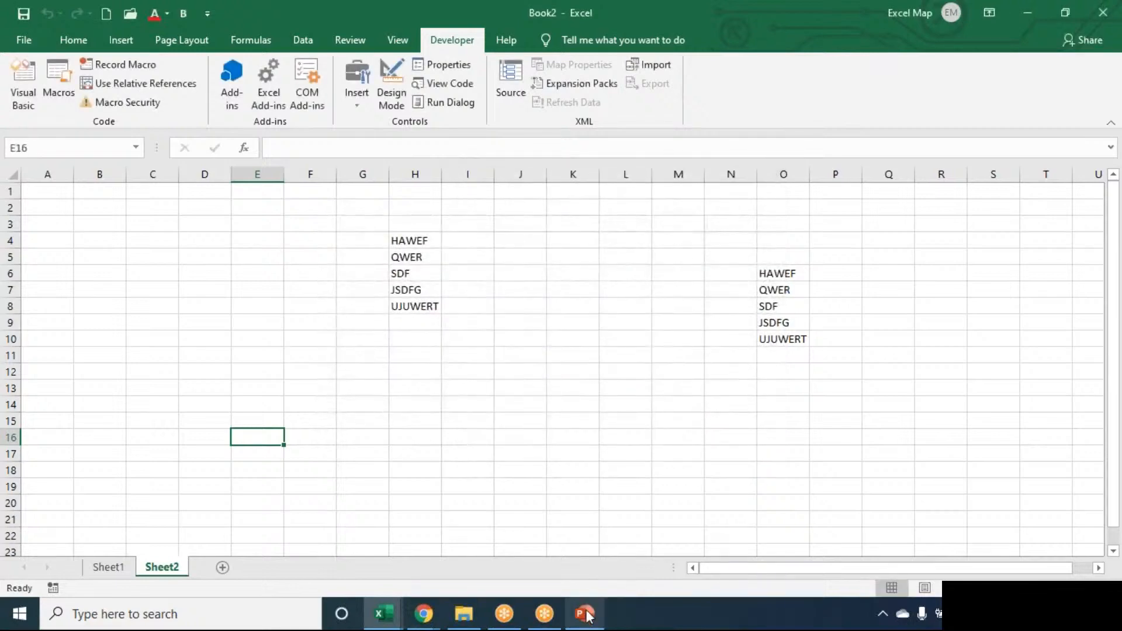
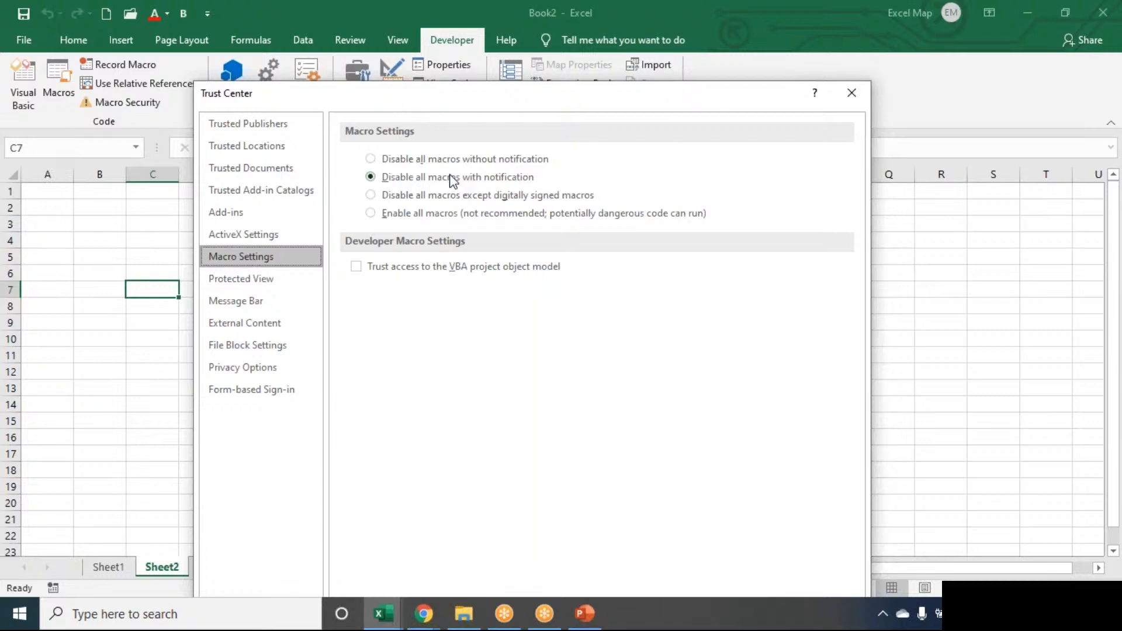
- Try the macro settings for disabling without notification, allowing only digitally signed macros and enabling all macros, and return to Disable all macros with notification
{"action": "left_click", "coordinate": [389, 163]}
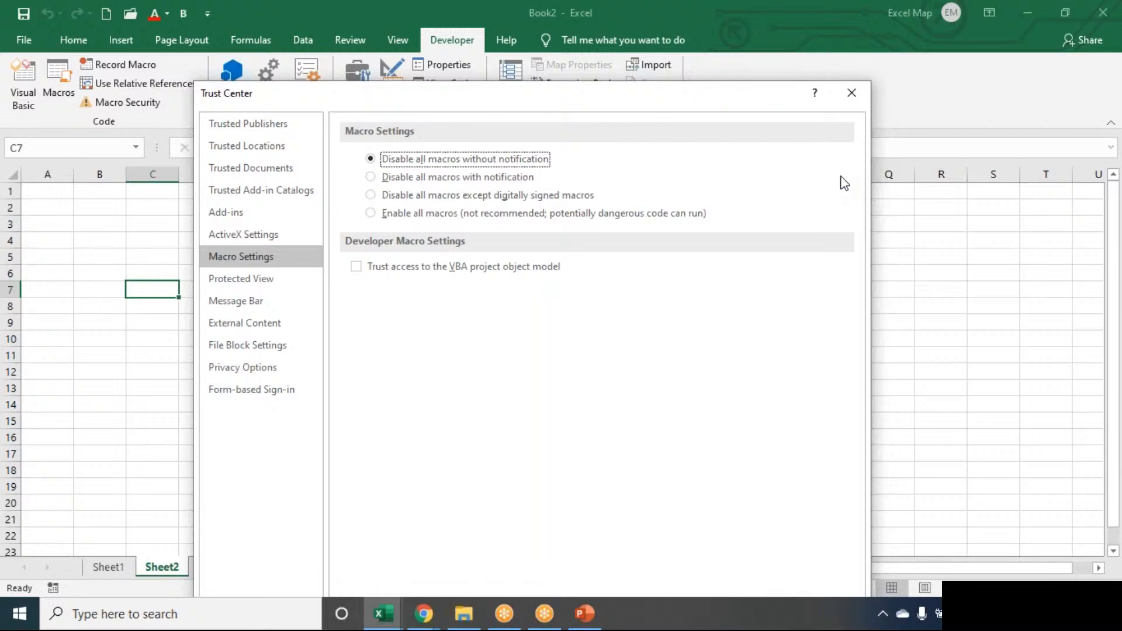
{"action": "left_click", "coordinate": [468, 200]}
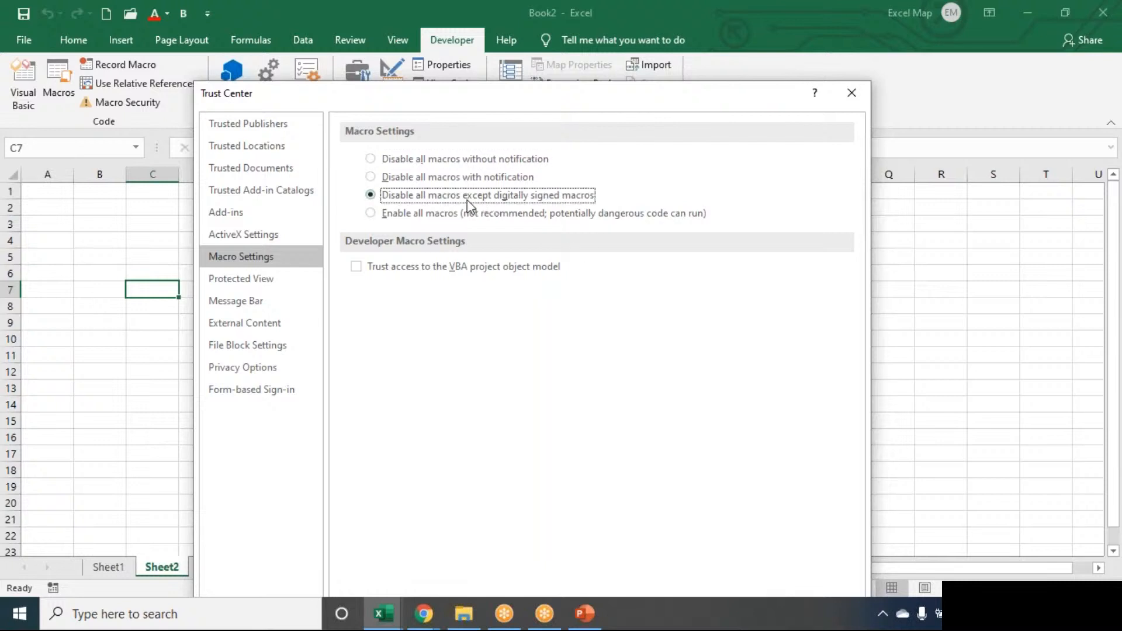
{"action": "left_click", "coordinate": [439, 215]}
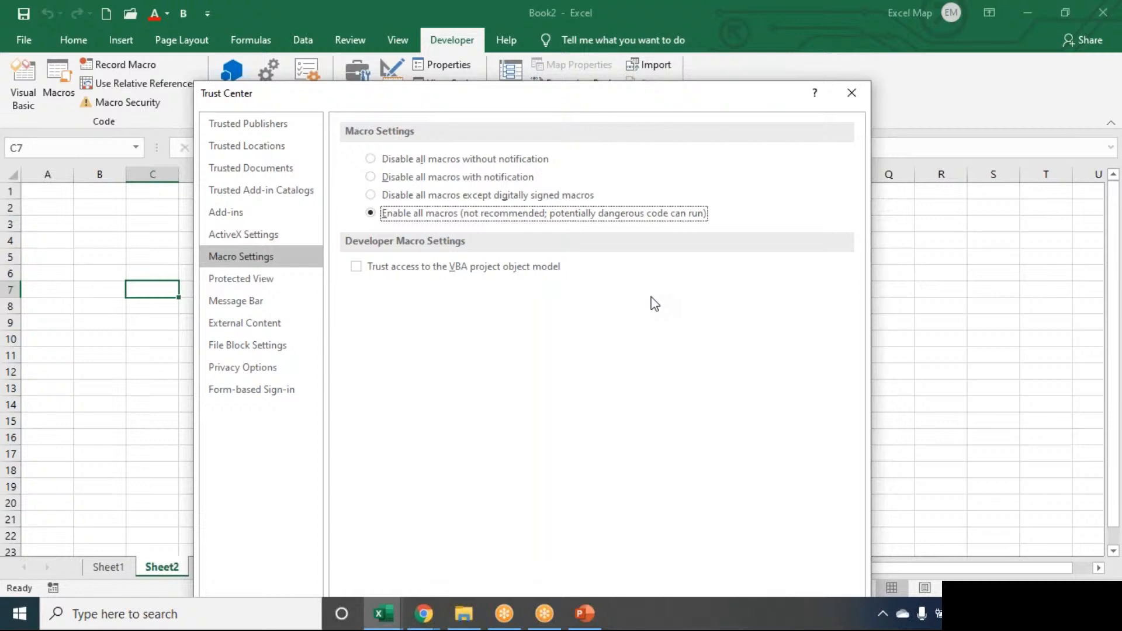
{"action": "left_click", "coordinate": [383, 180]}
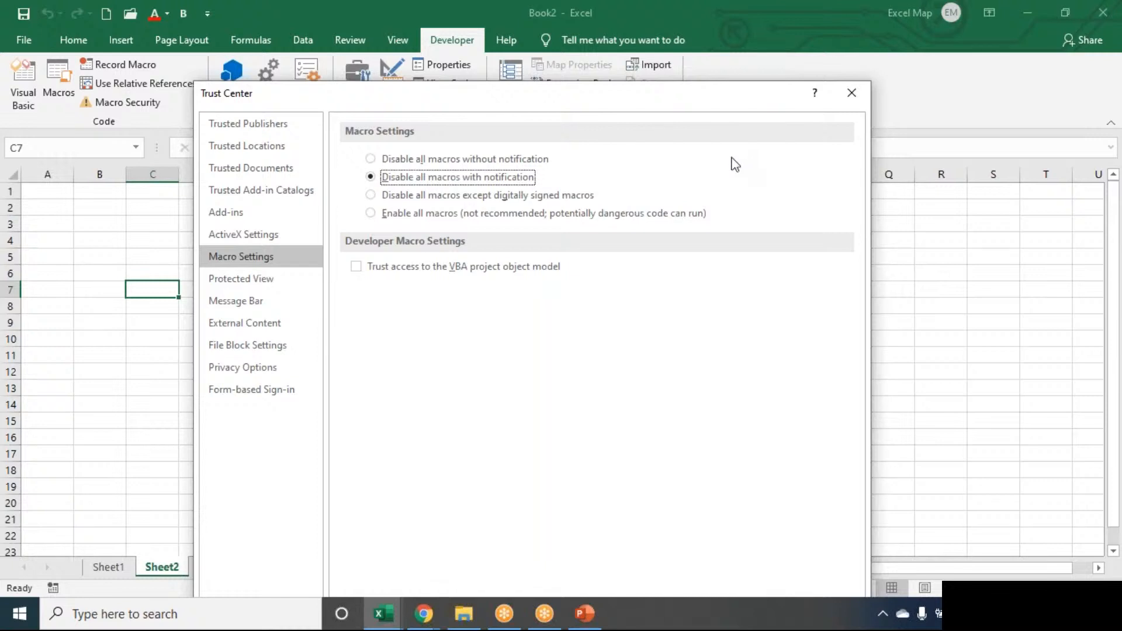
{"action": "left_click", "coordinate": [785, 28]}
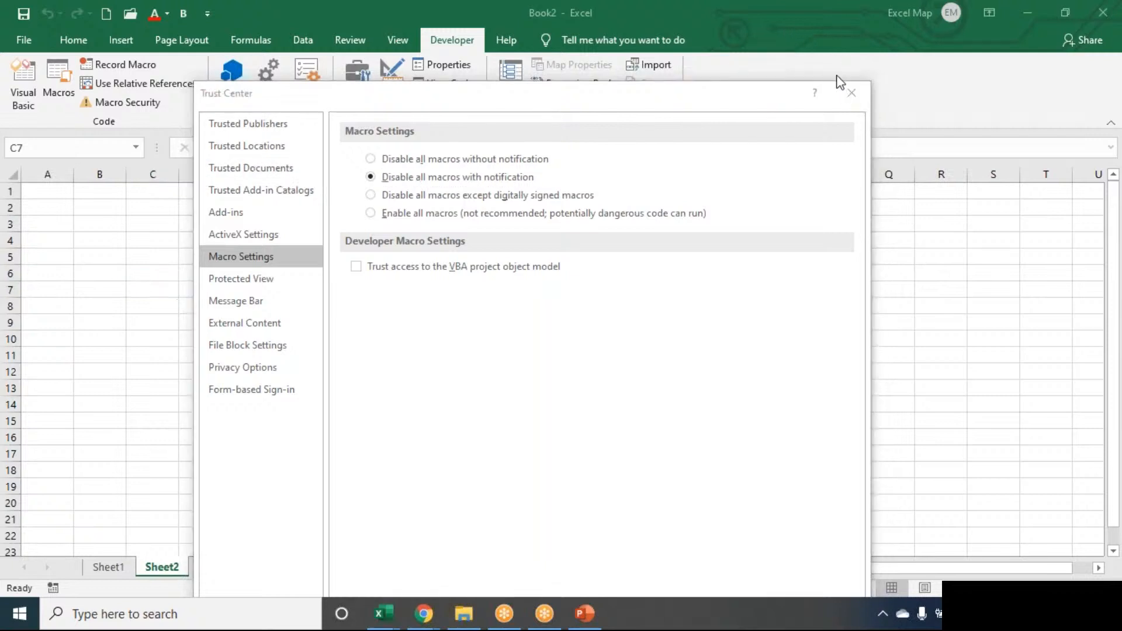
{"action": "left_click", "coordinate": [566, 373]}
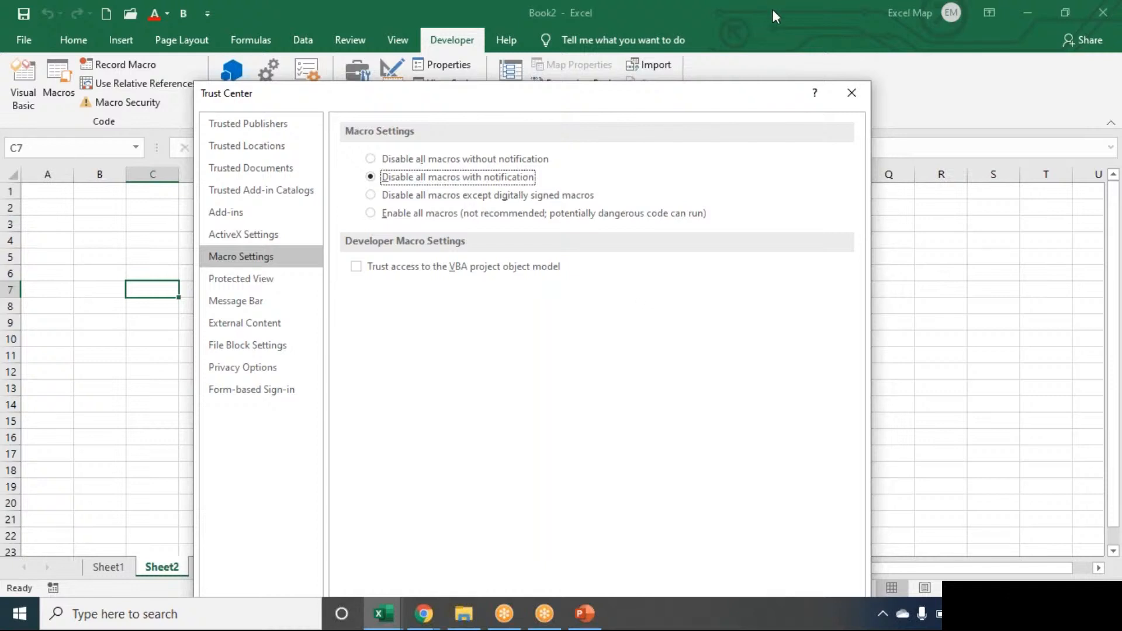
{"action": "left_click", "coordinate": [784, 21]}
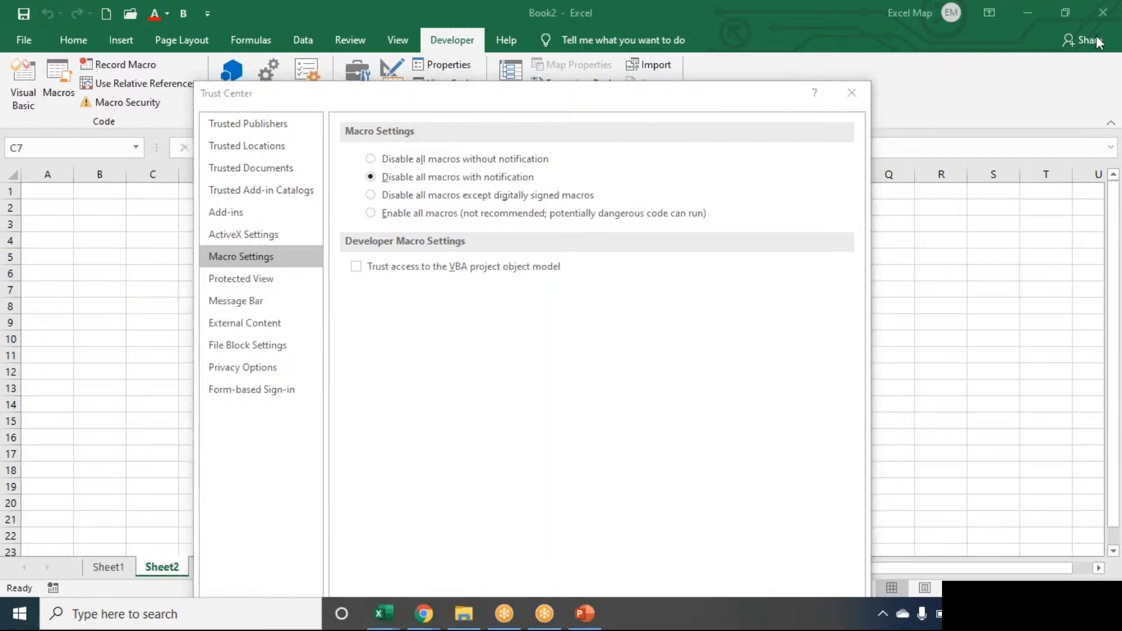